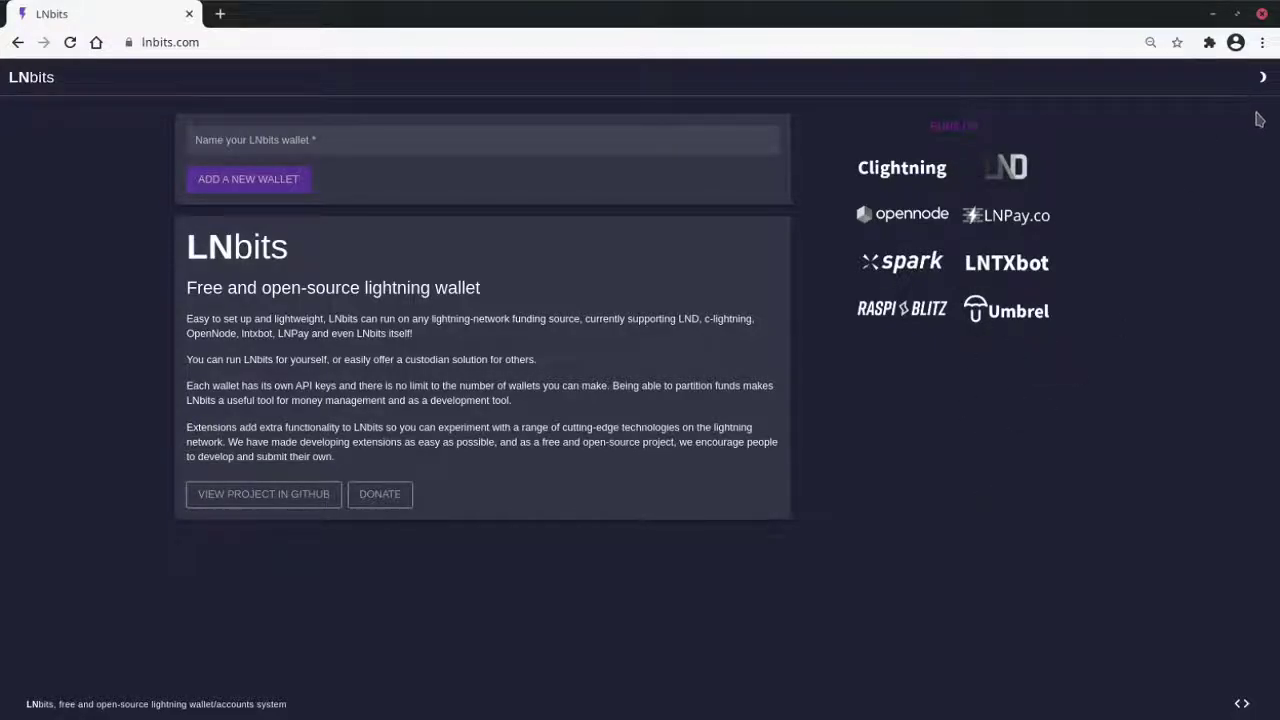
# Step: Preview the site in the light theme, then switch back to the dark theme
pyautogui.click(1262, 77)
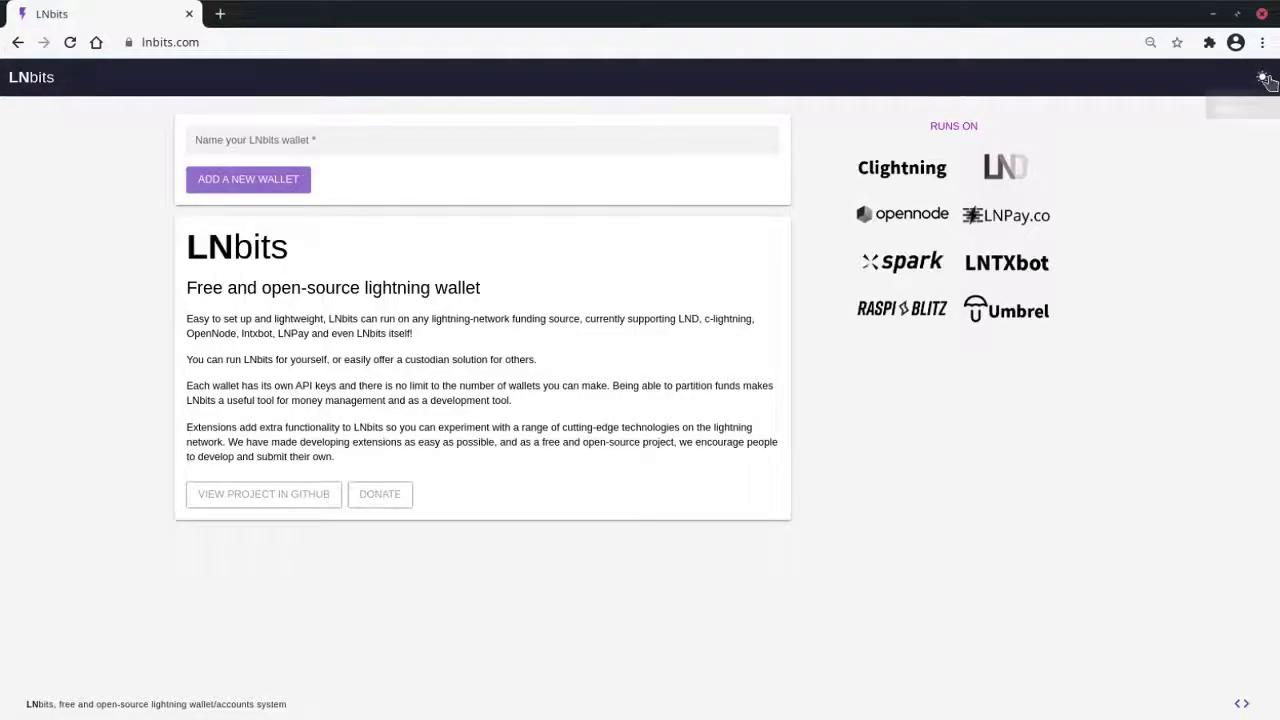
pyautogui.click(1263, 78)
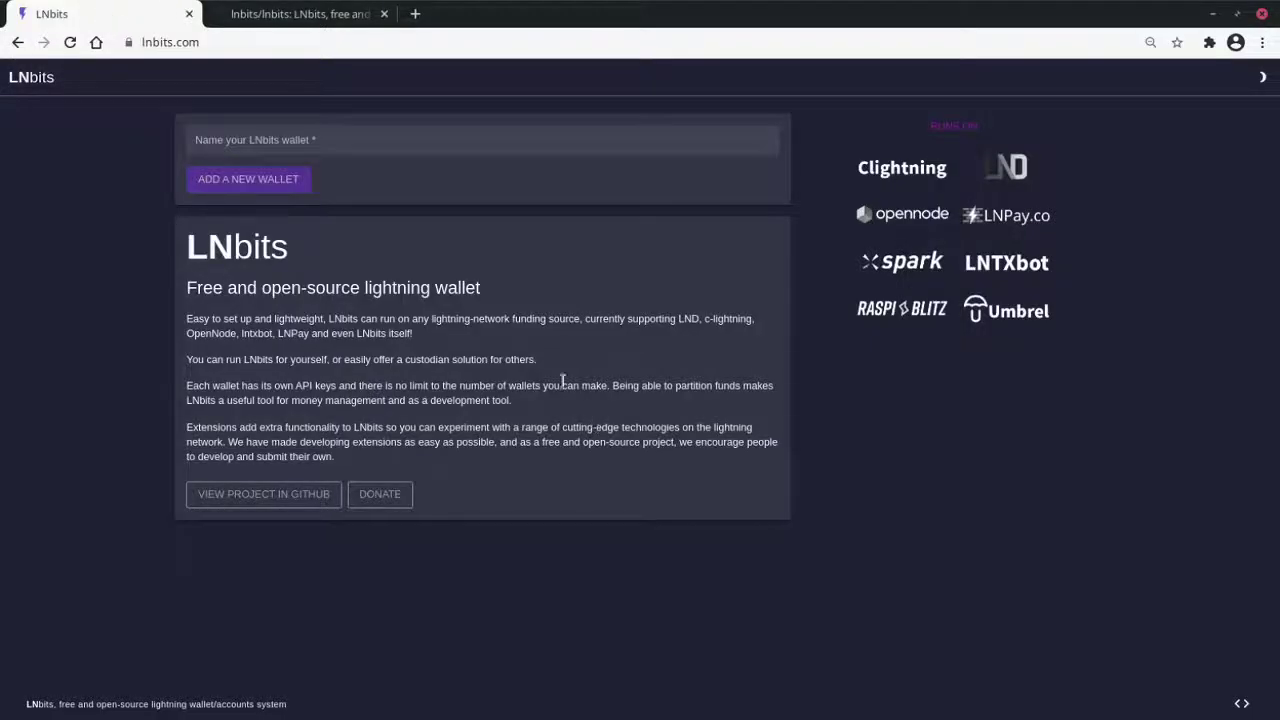
# Step: Create and open a new wallet under your chosen wallet name
pyautogui.click(332, 148)
pyautogui.write('Bens wallet')
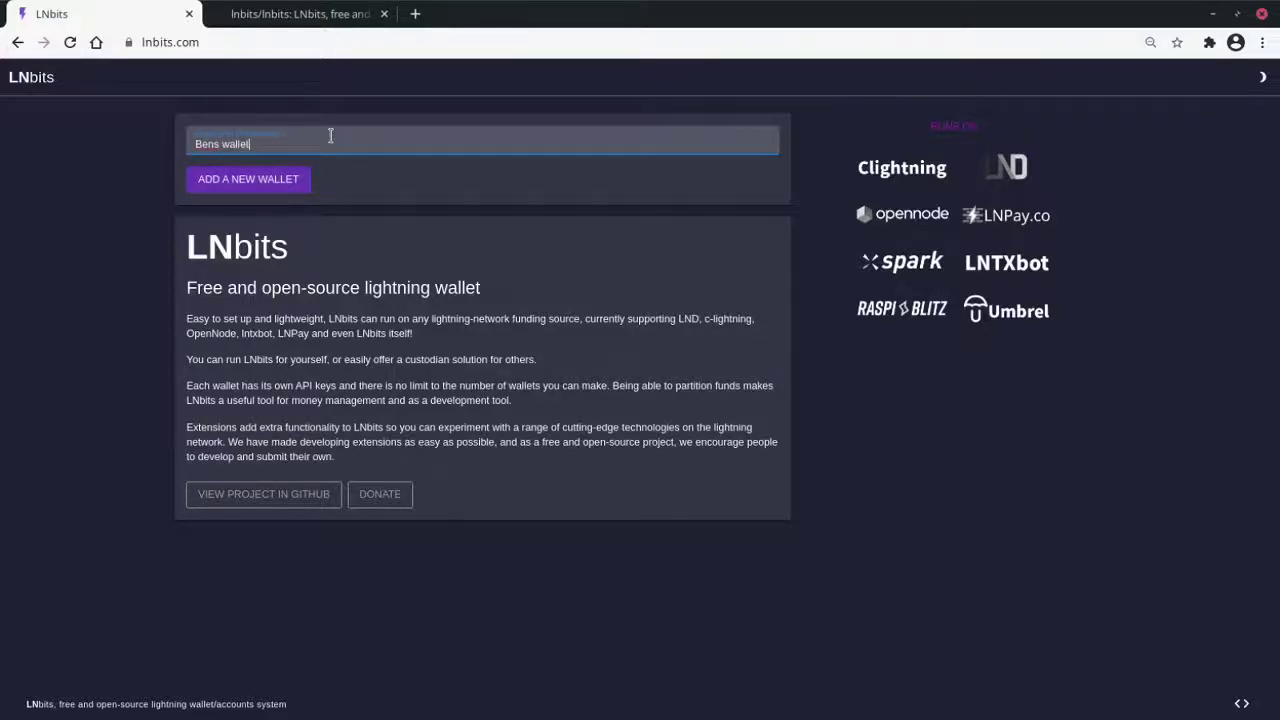
pyautogui.press('Return')
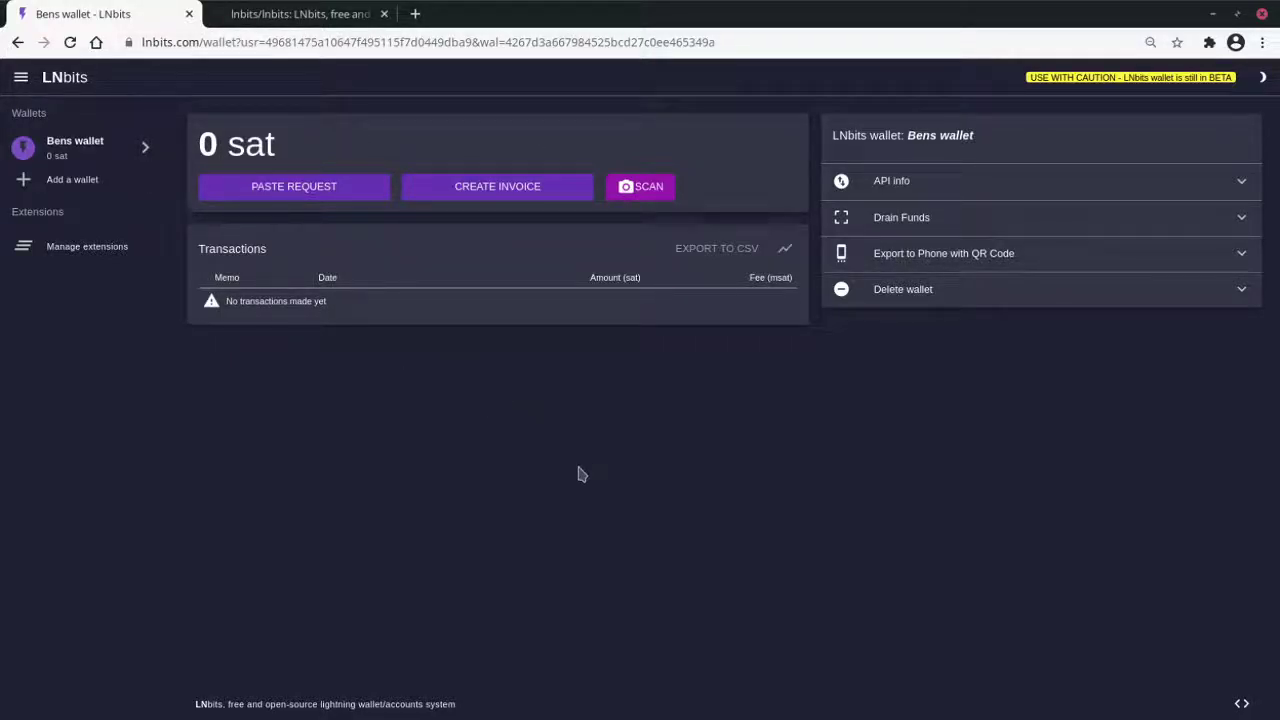
# Step: Receive 20 sat through an invoice with memo 'kjbkjb', then pay a scanned 10 sat invoice
pyautogui.click(516, 192)
pyautogui.click(617, 365)
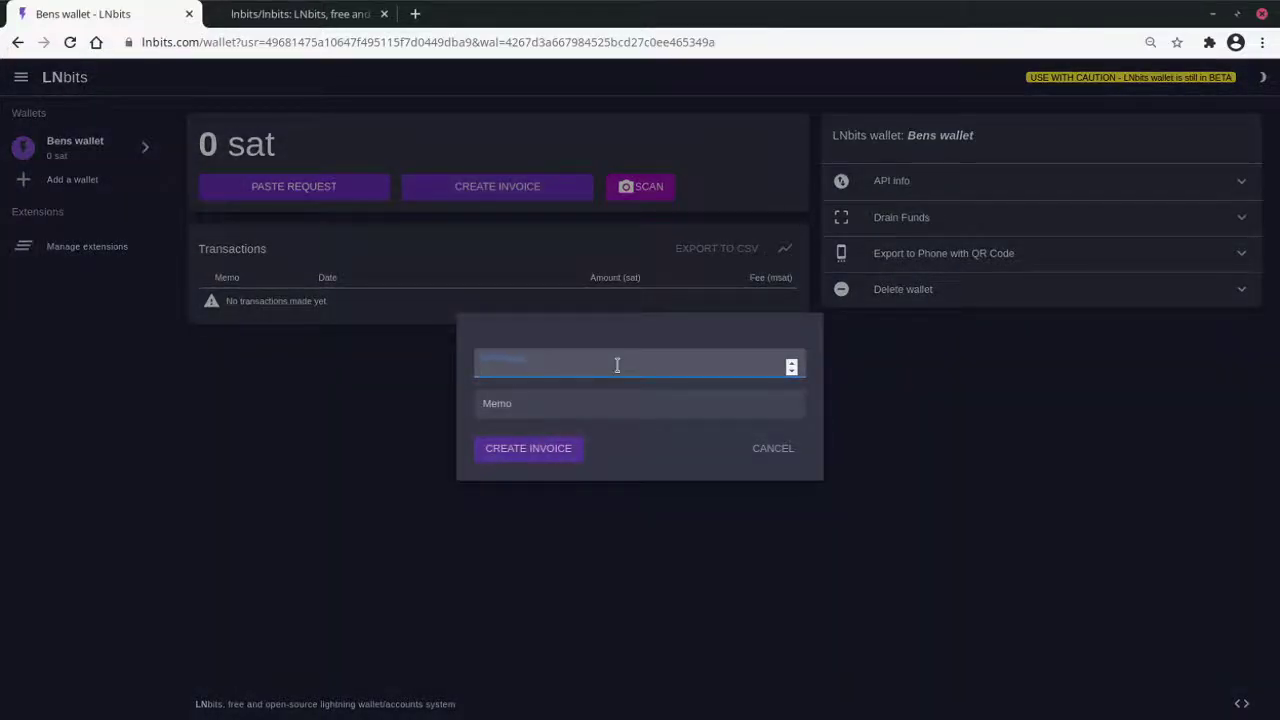
pyautogui.write('20')
pyautogui.press('Tab')
pyautogui.write('kjbkjb')
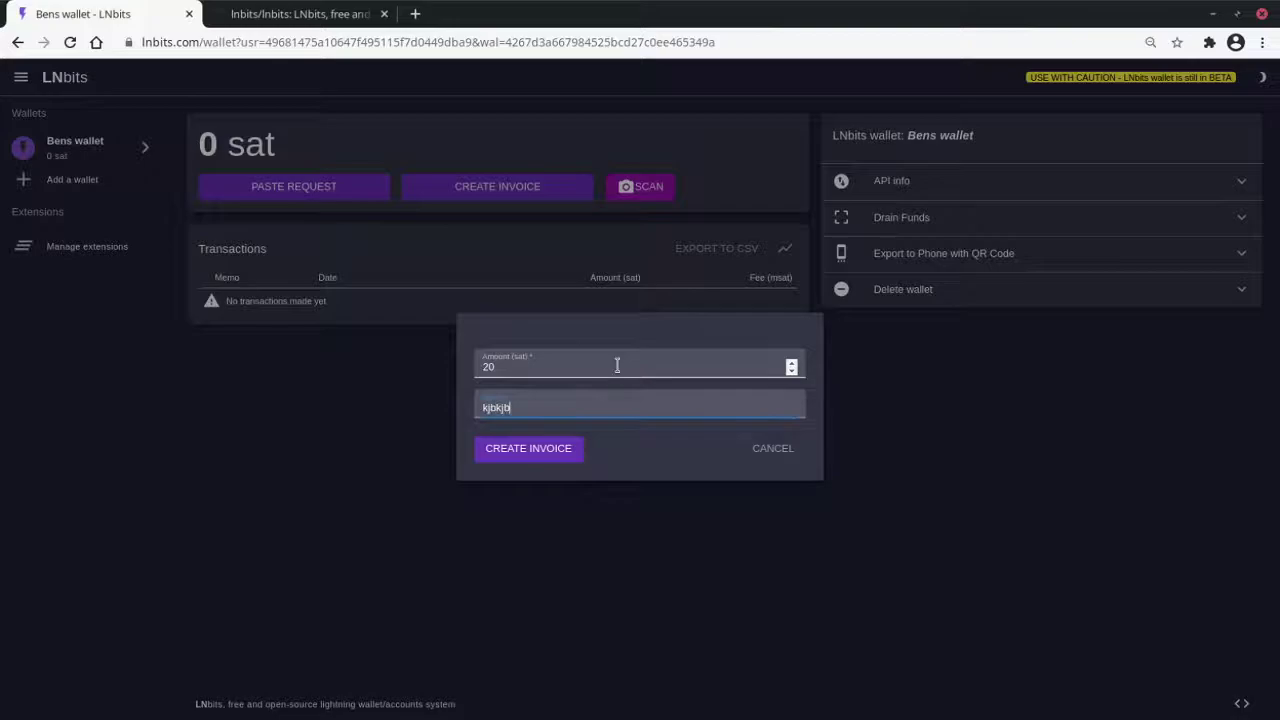
pyautogui.press('Return')
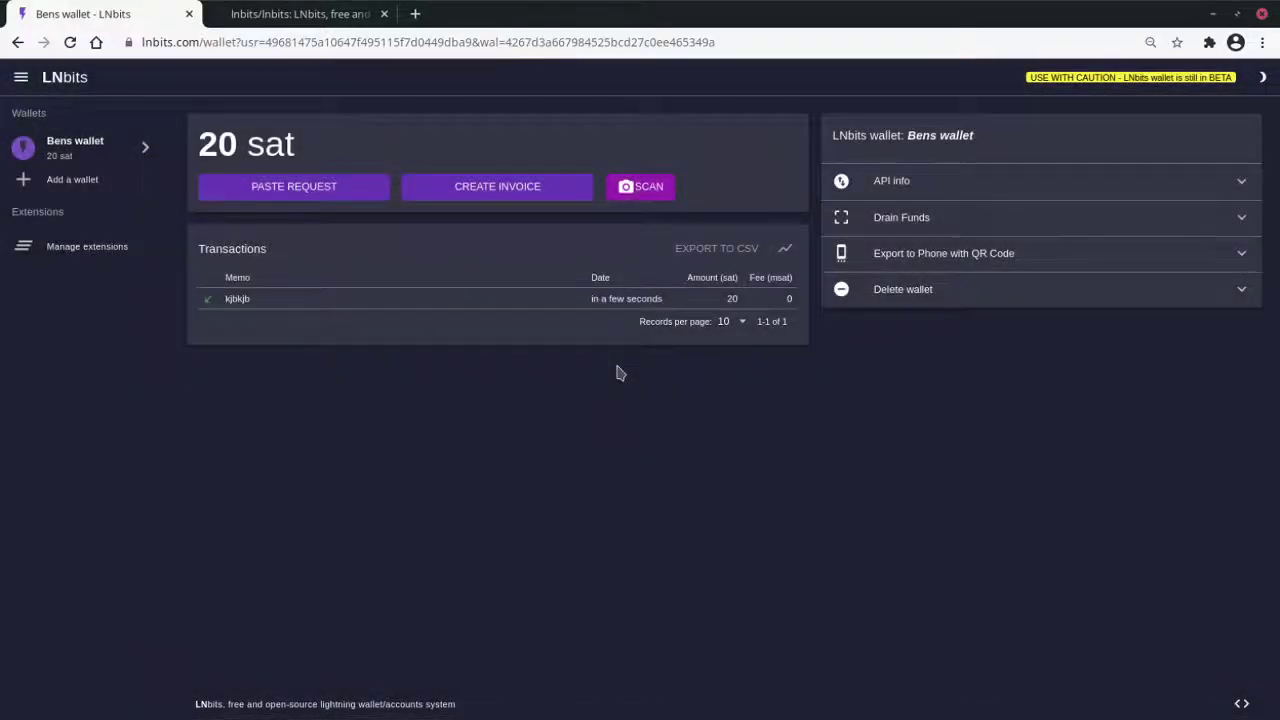
pyautogui.click(645, 190)
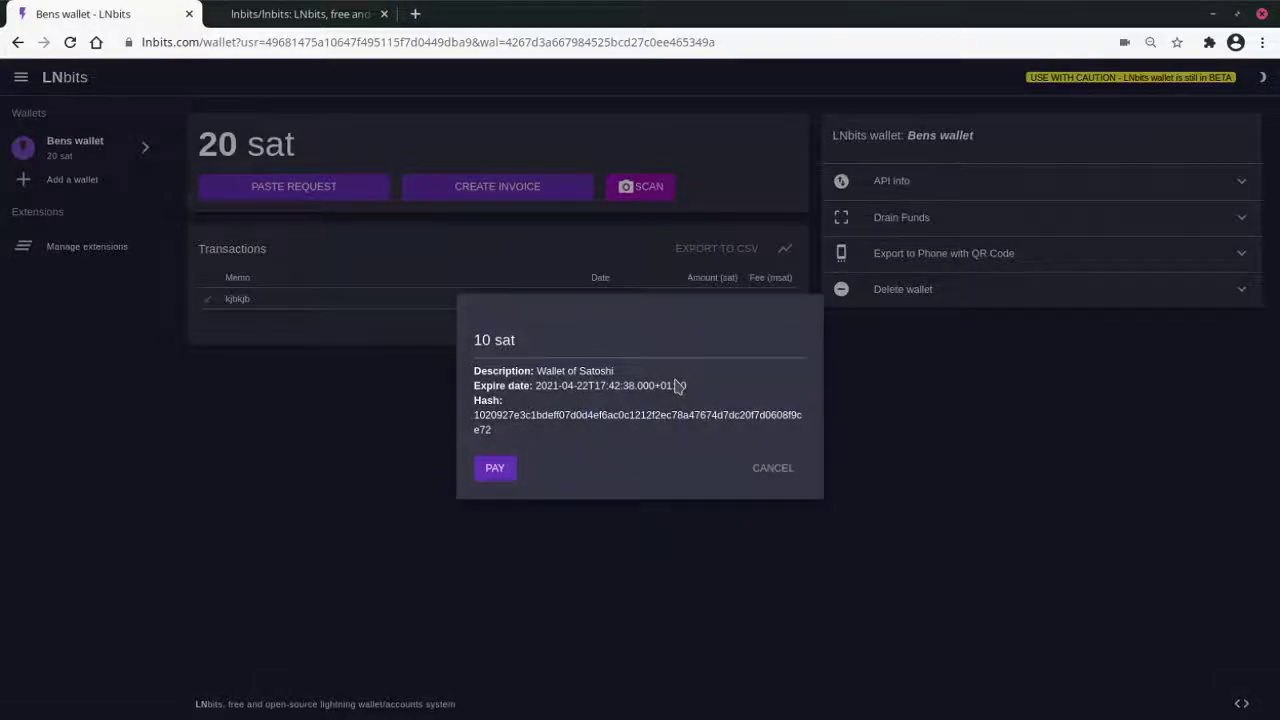
pyautogui.click(504, 472)
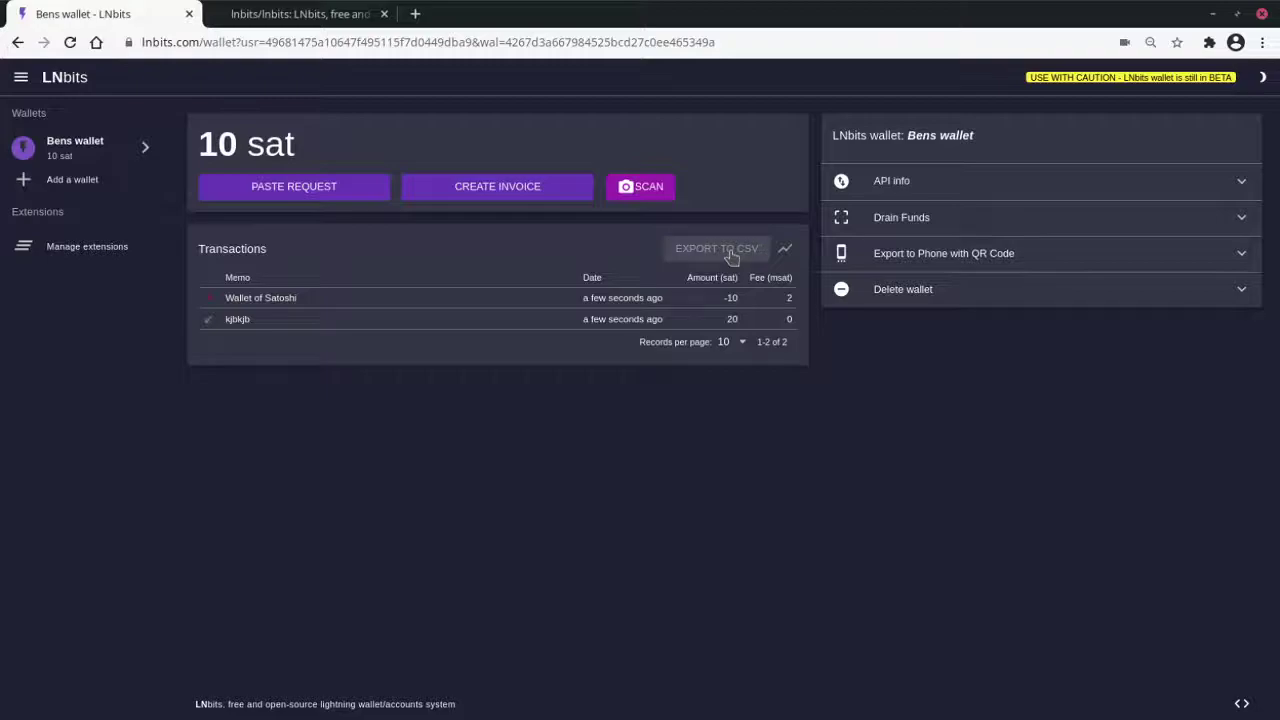
# Step: View and close the wallet's balance chart, then show the Export to Phone QR code
pyautogui.click(787, 256)
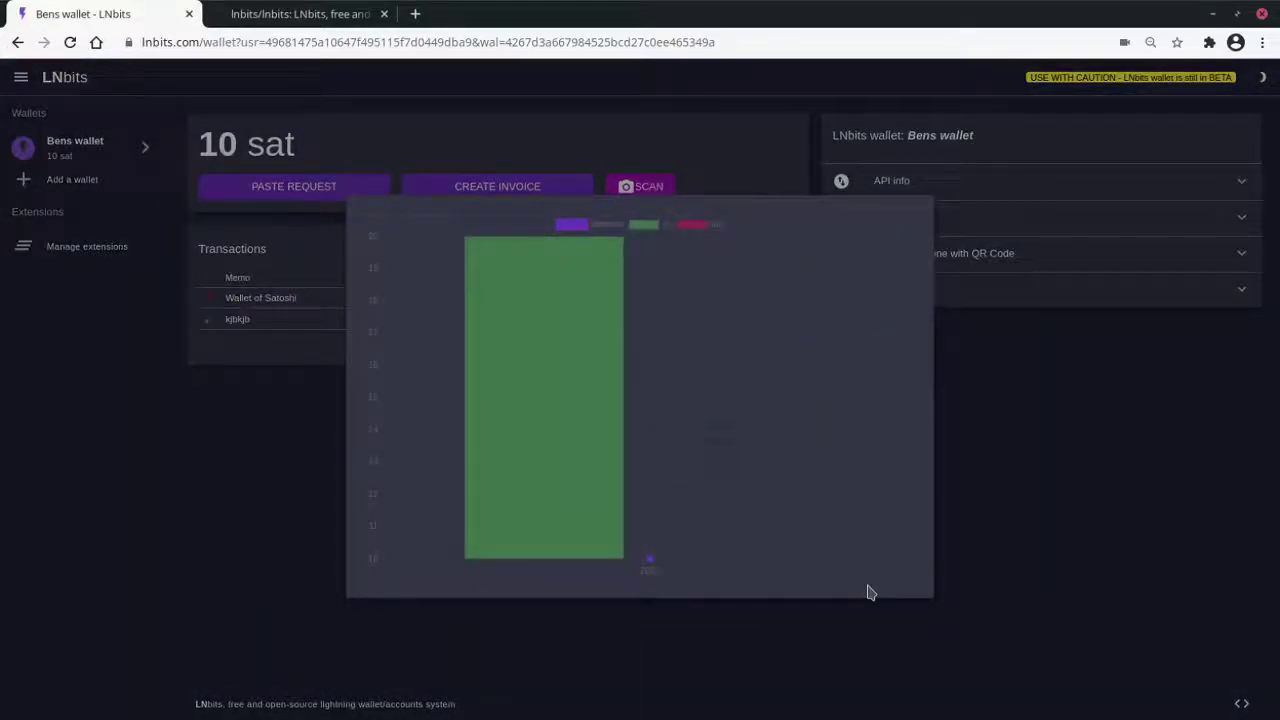
pyautogui.moveTo(569, 483)
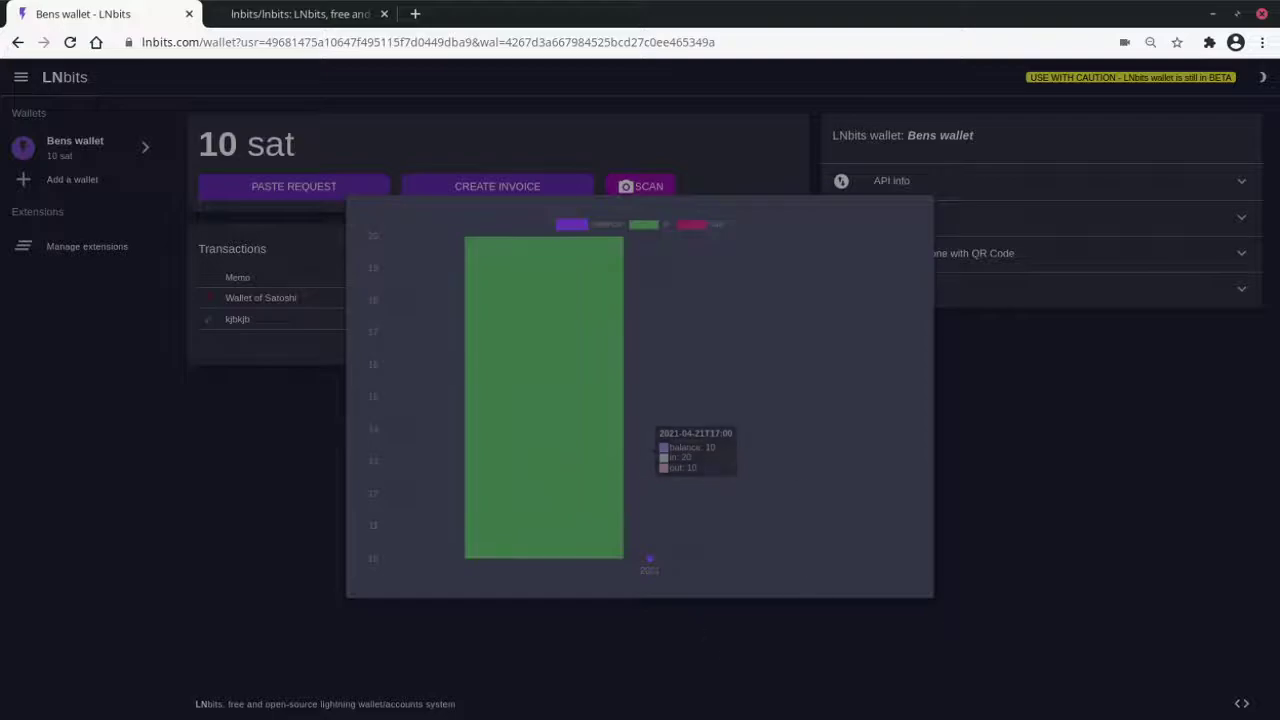
pyautogui.click(1050, 530)
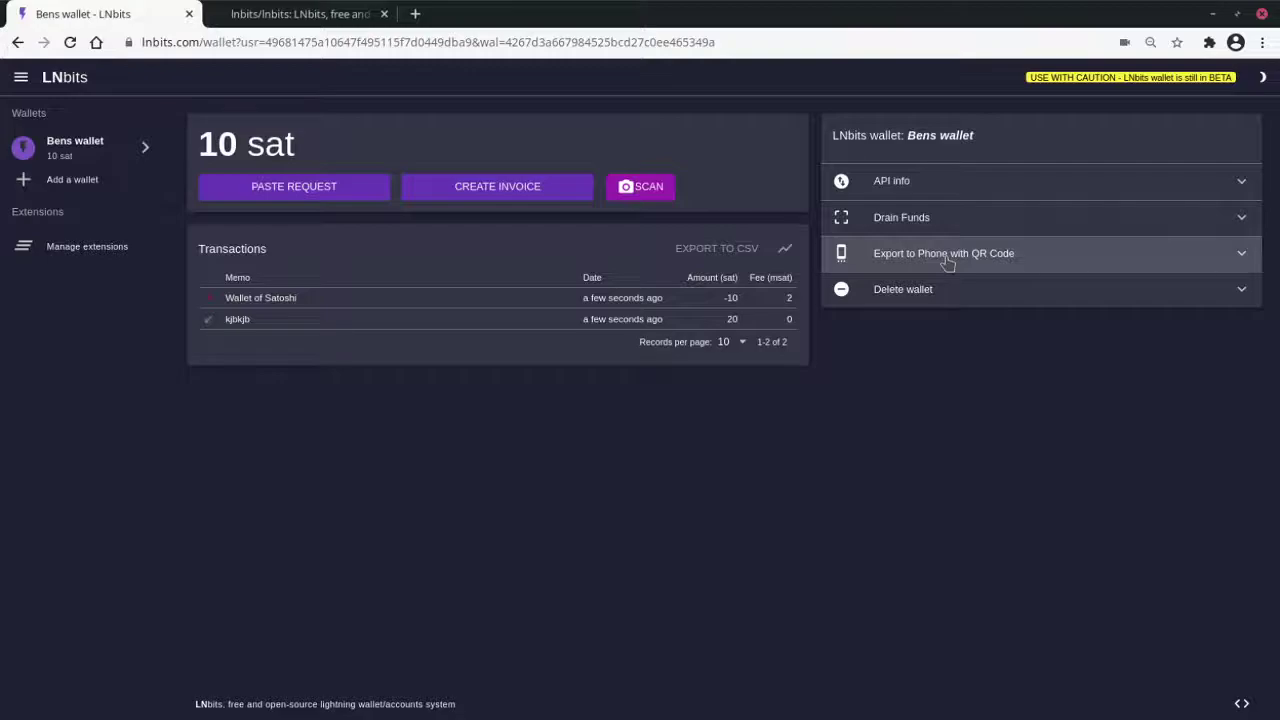
pyautogui.click(995, 264)
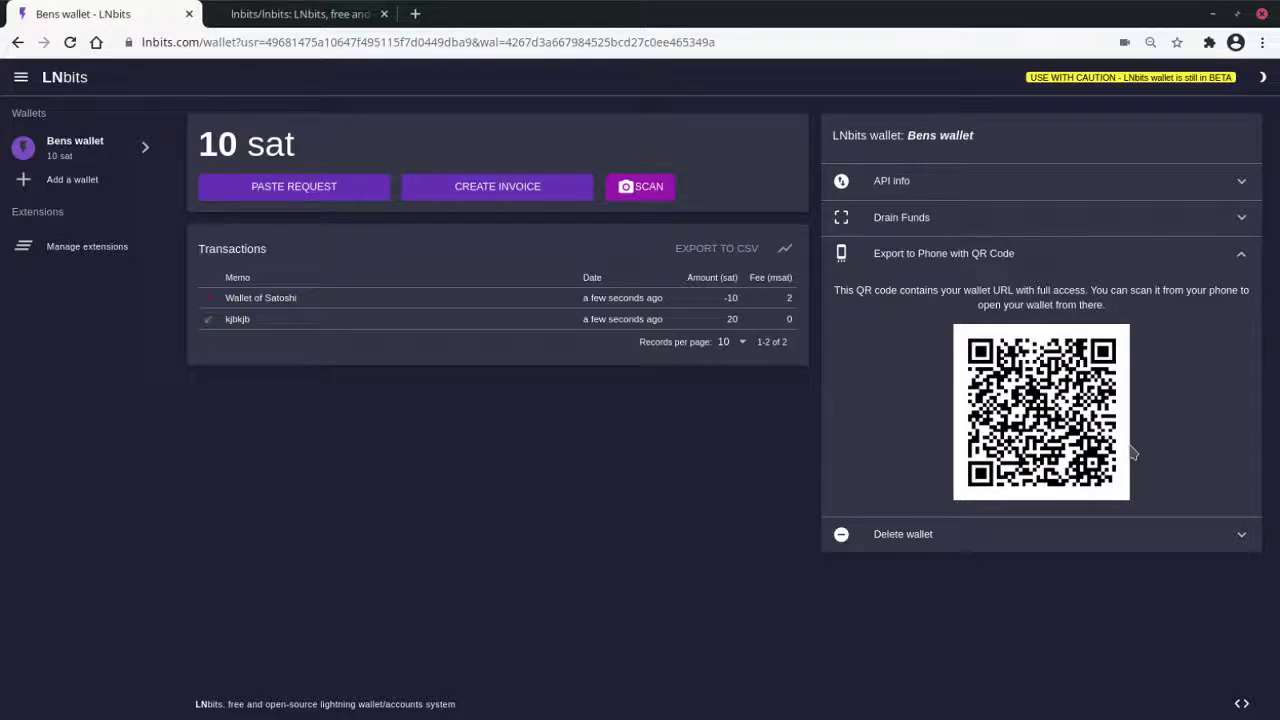
pyautogui.click(648, 187)
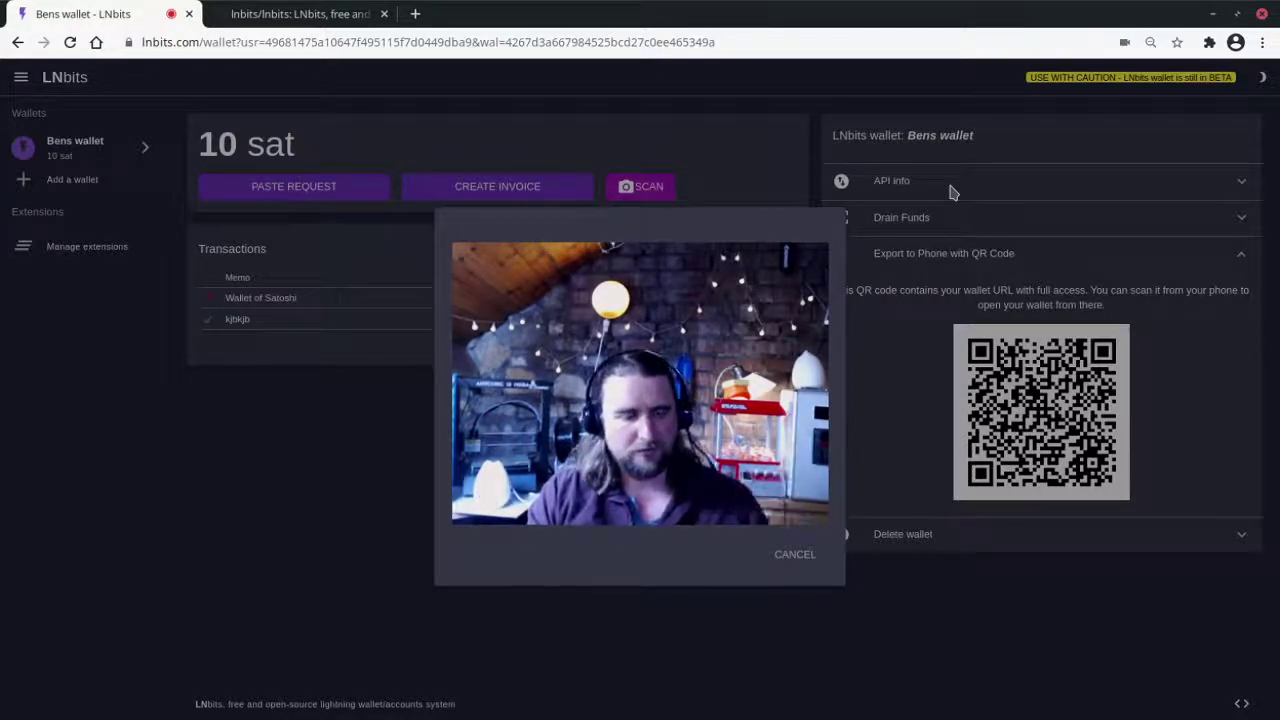
pyautogui.click(1053, 366)
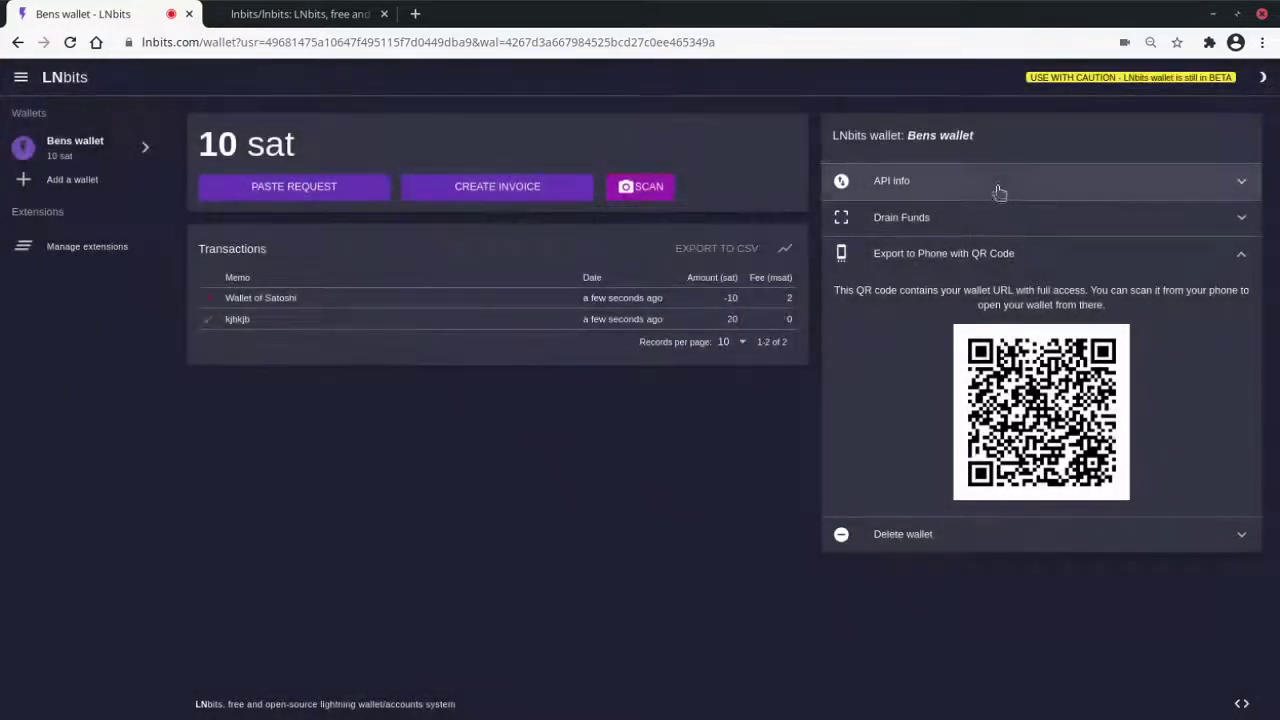
# Step: Browse the API info endpoints: get wallet details, create, pay and check an invoice
pyautogui.click(1008, 190)
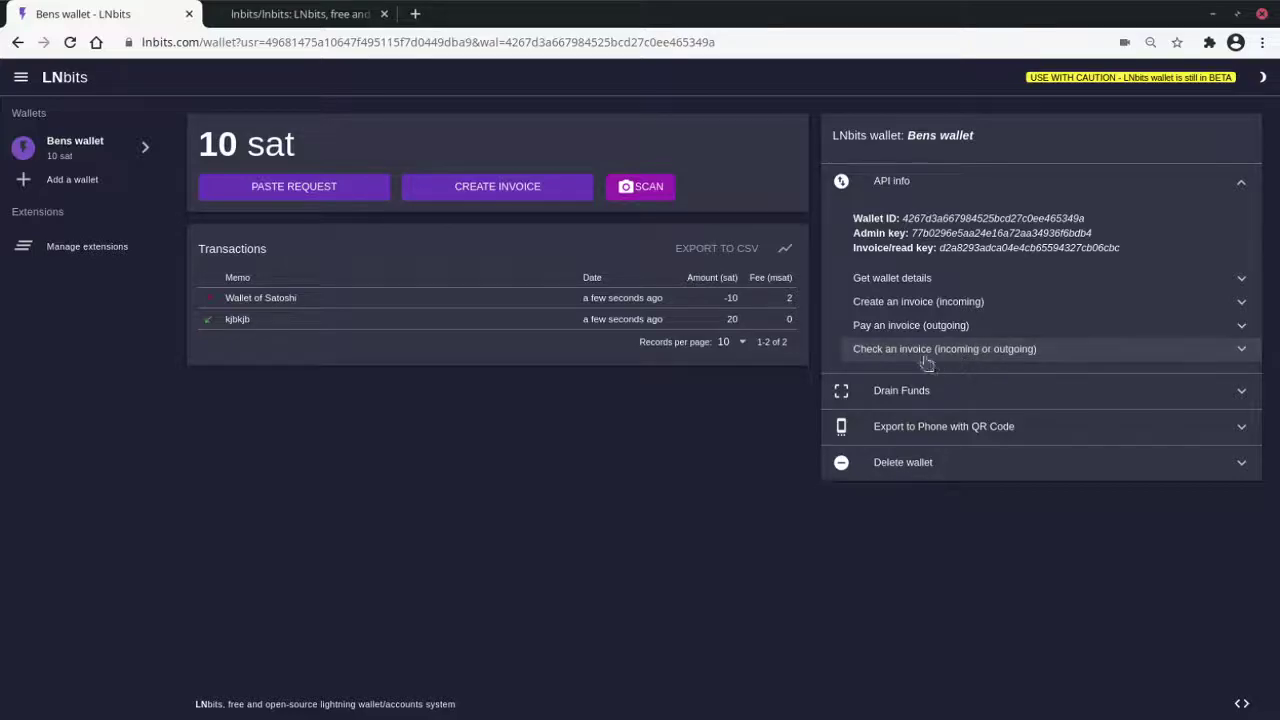
pyautogui.click(906, 280)
pyautogui.click(1014, 459)
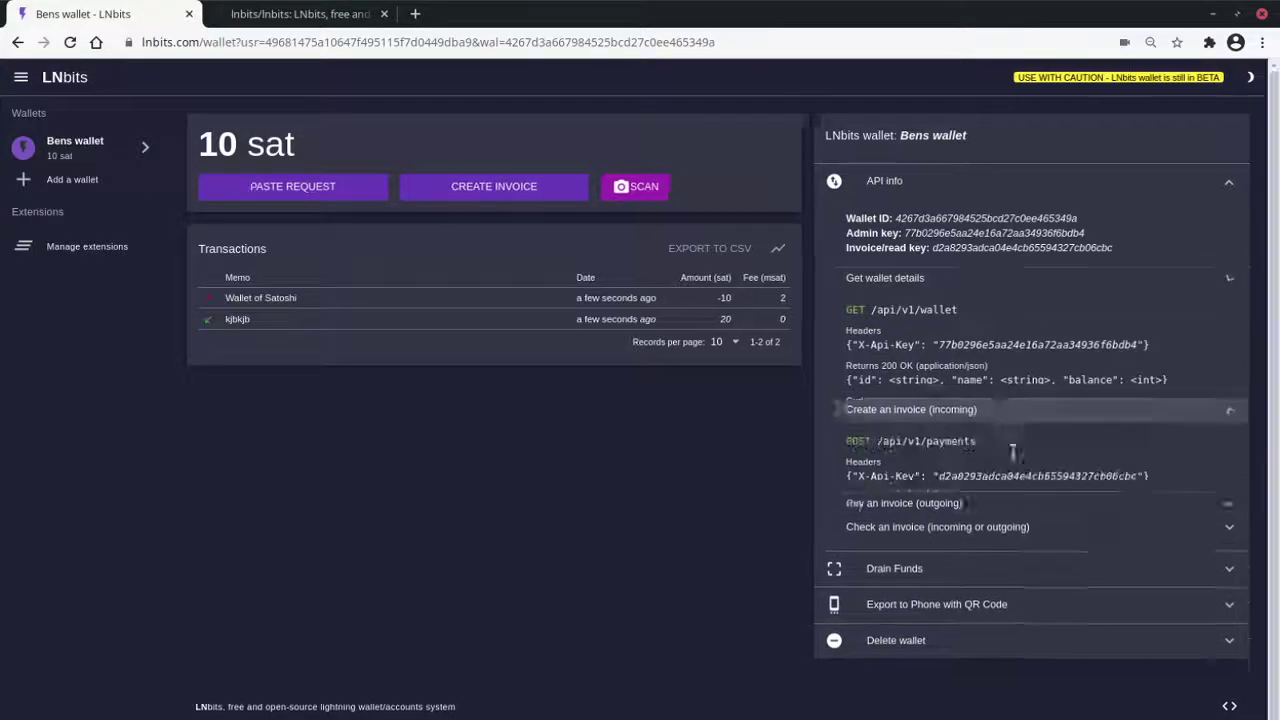
pyautogui.click(962, 553)
pyautogui.moveTo(972, 548); pyautogui.dragTo(820, 492)
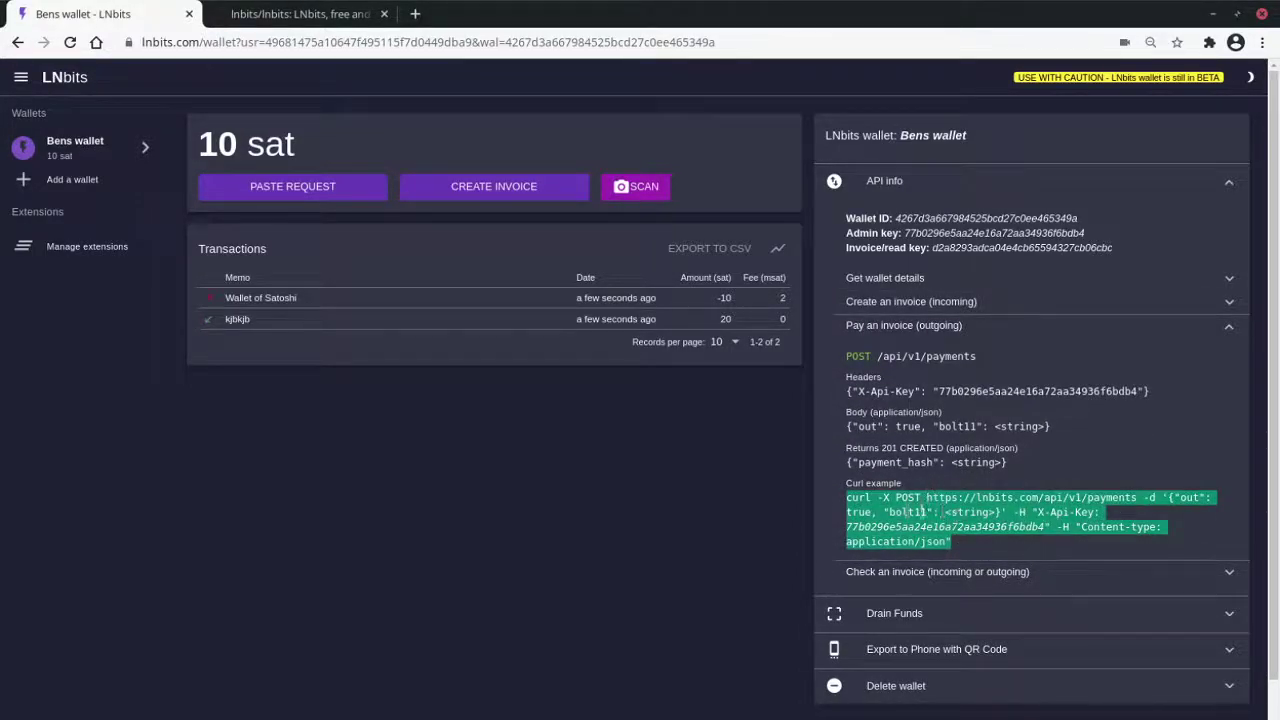
pyautogui.click(1003, 580)
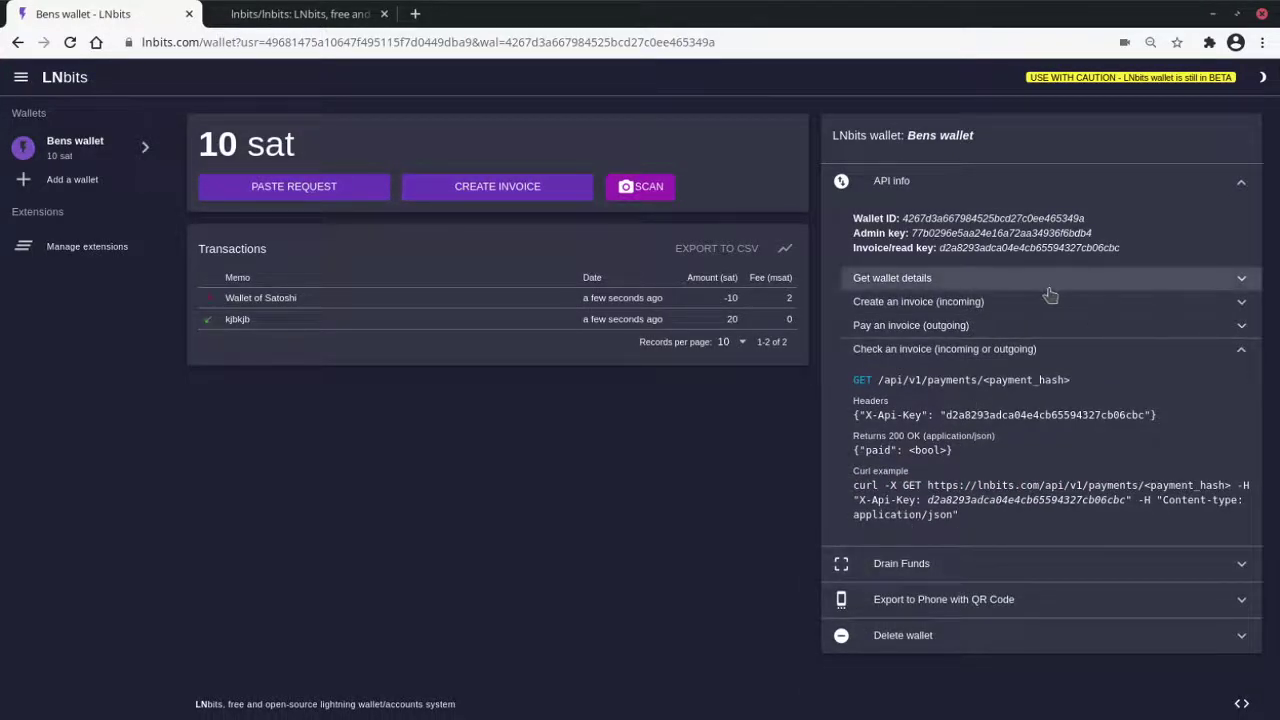
pyautogui.click(1047, 289)
pyautogui.click(1235, 286)
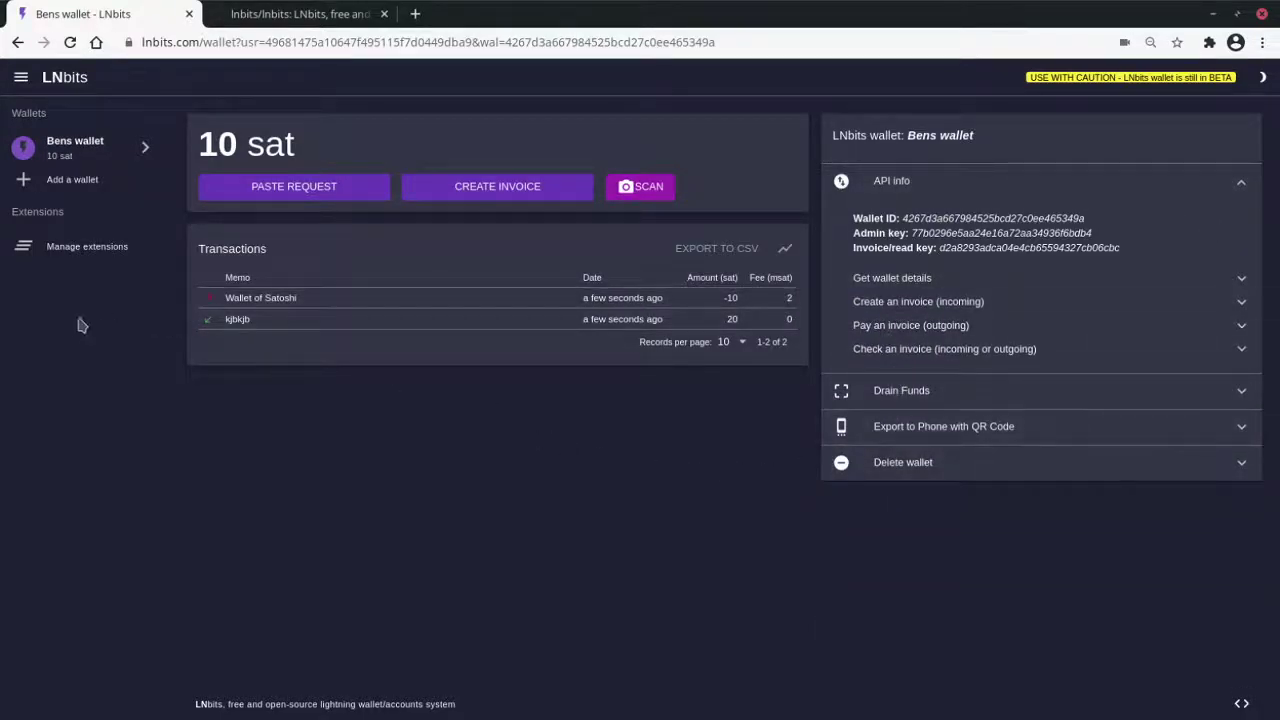
# Step: Add a second wallet named 'dfsdfh'
pyautogui.click(60, 182)
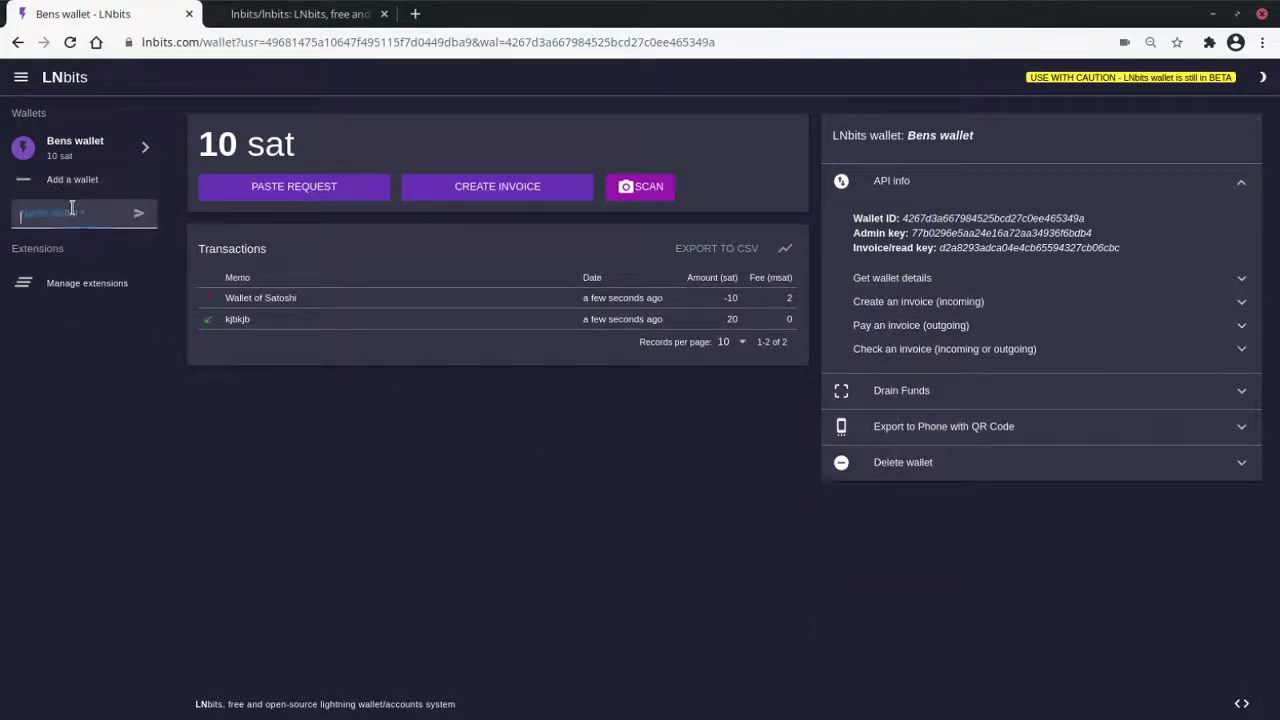
pyautogui.write('dfsdfh')
pyautogui.press('Return')
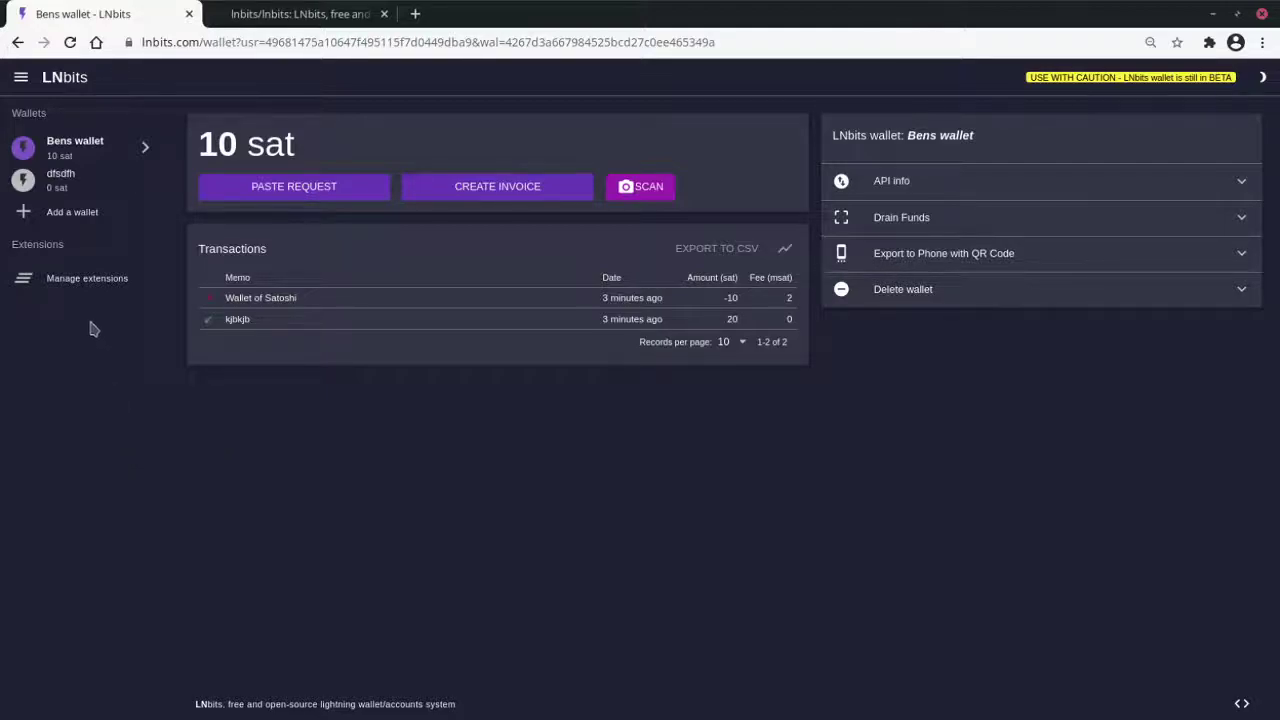
# Step: Enable the TPoS extension from the extensions list and open its page
pyautogui.click(88, 284)
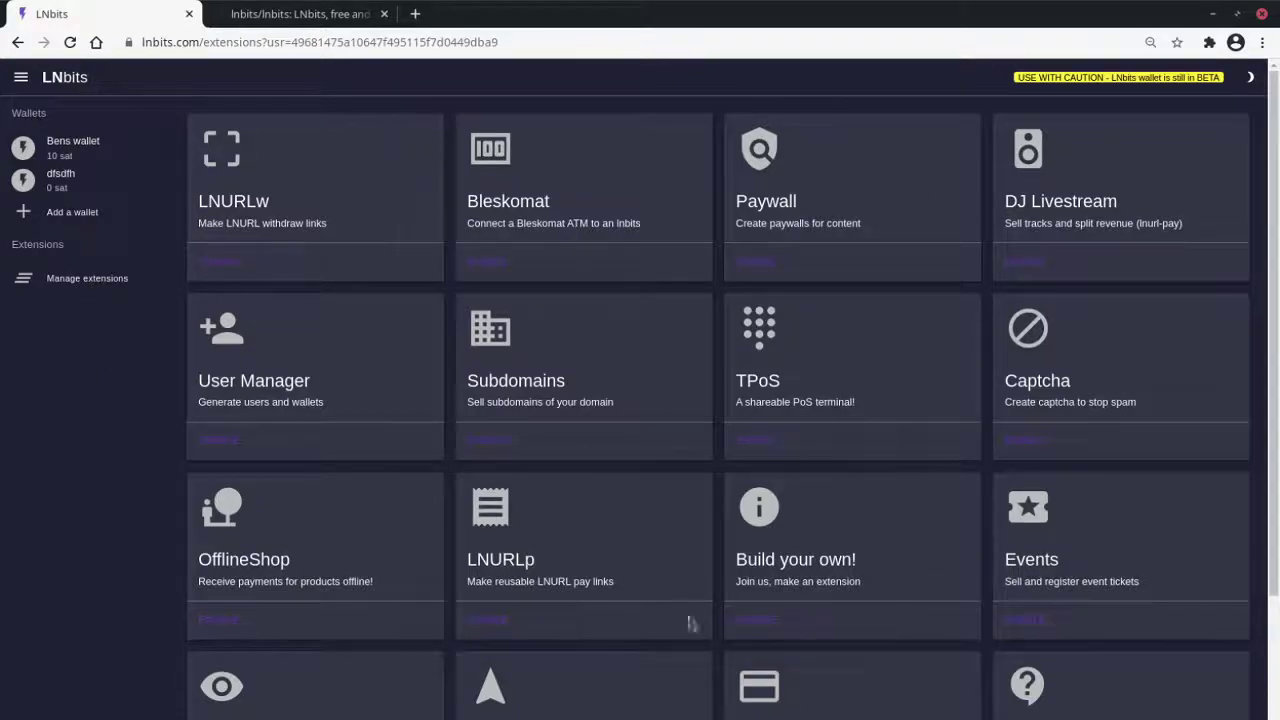
pyautogui.scroll(-2, 684, 370)
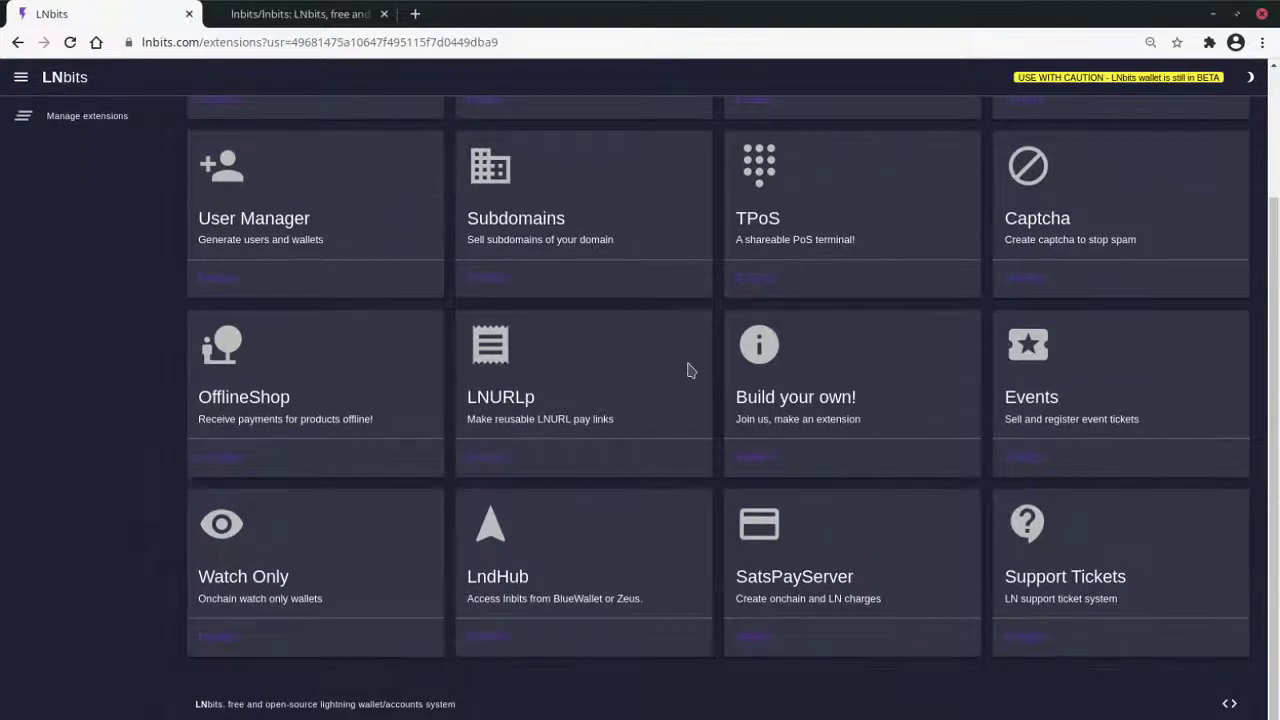
pyautogui.scroll(2, 686, 370)
pyautogui.scroll(1, 688, 370)
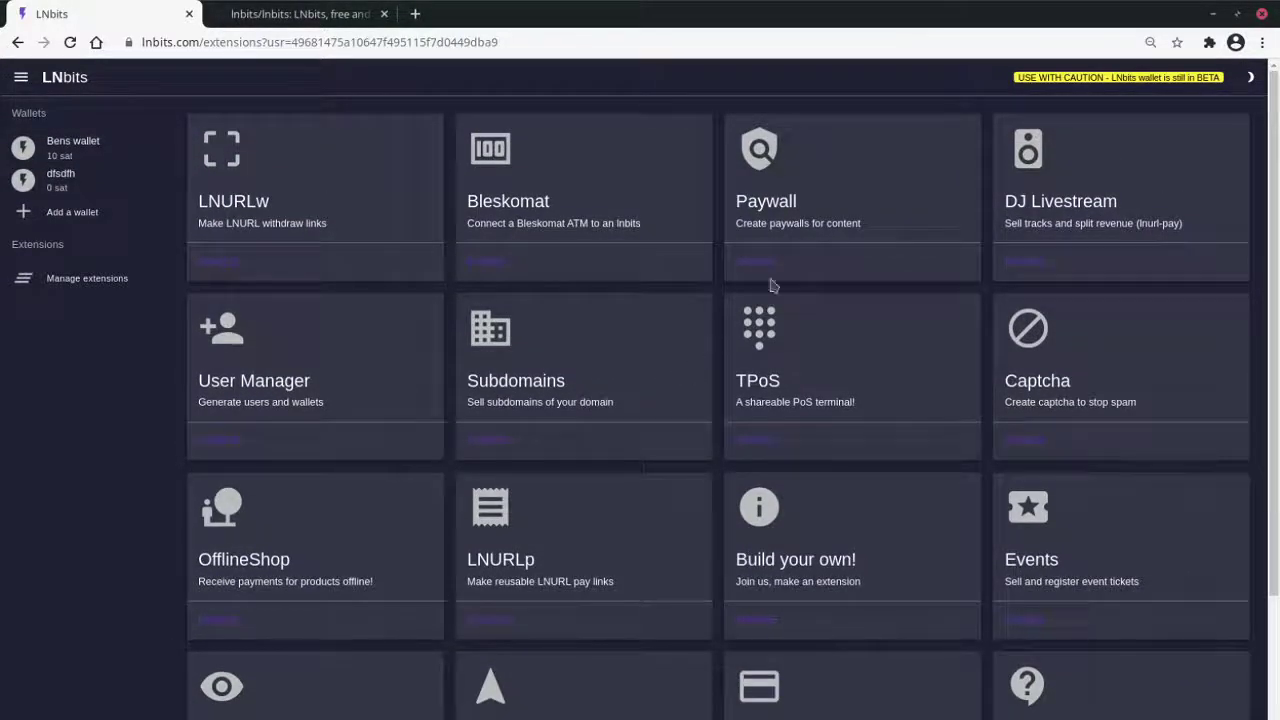
pyautogui.click(748, 441)
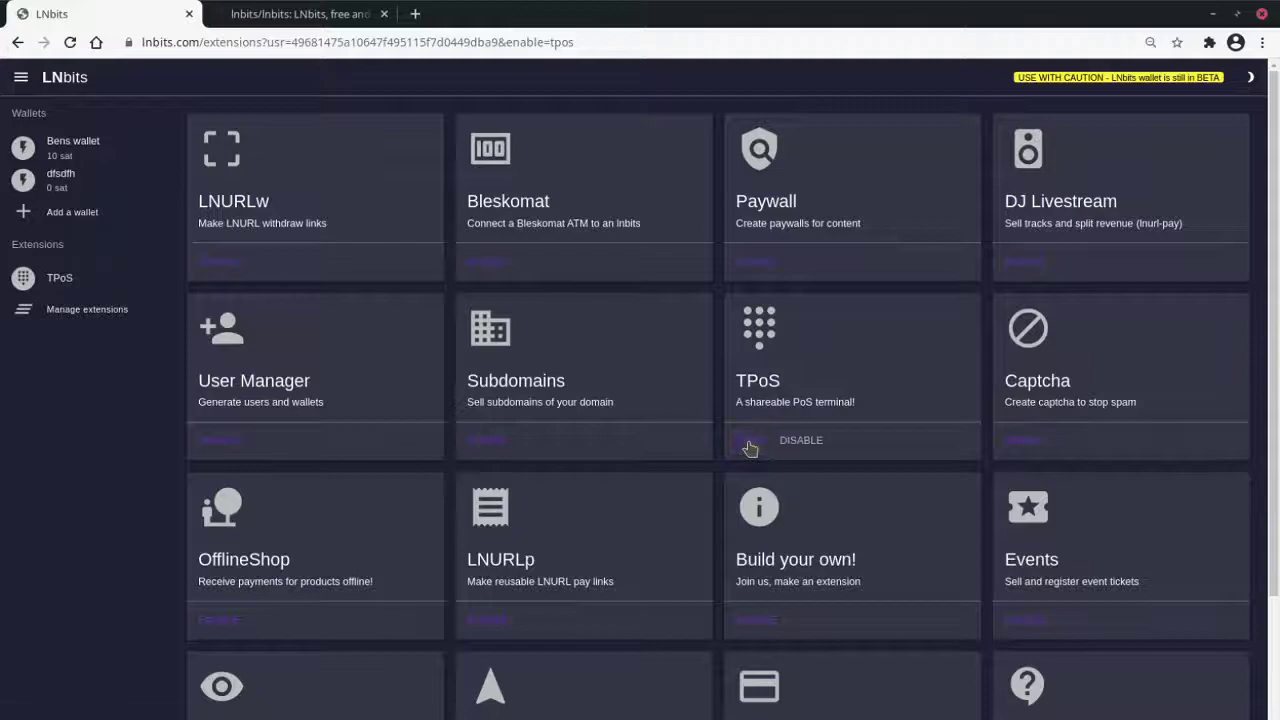
pyautogui.click(749, 444)
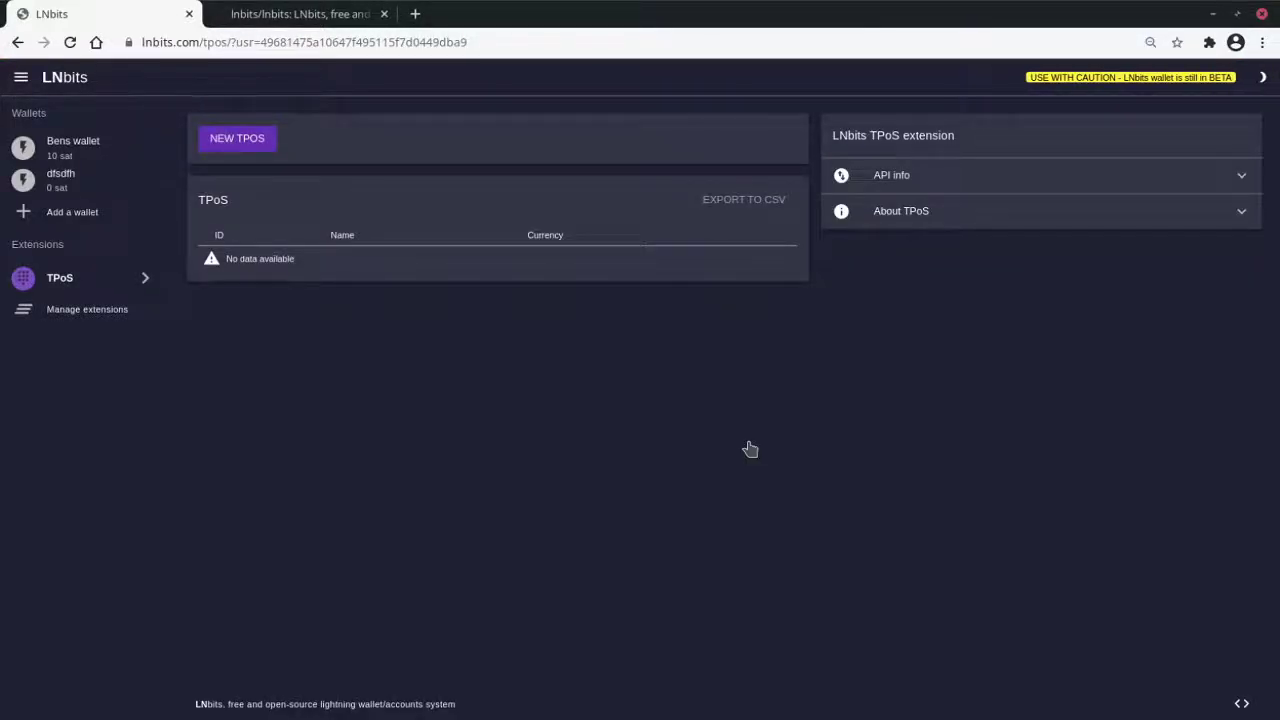
# Step: Read the About TPoS description and review the List TPoS API endpoint
pyautogui.click(1028, 211)
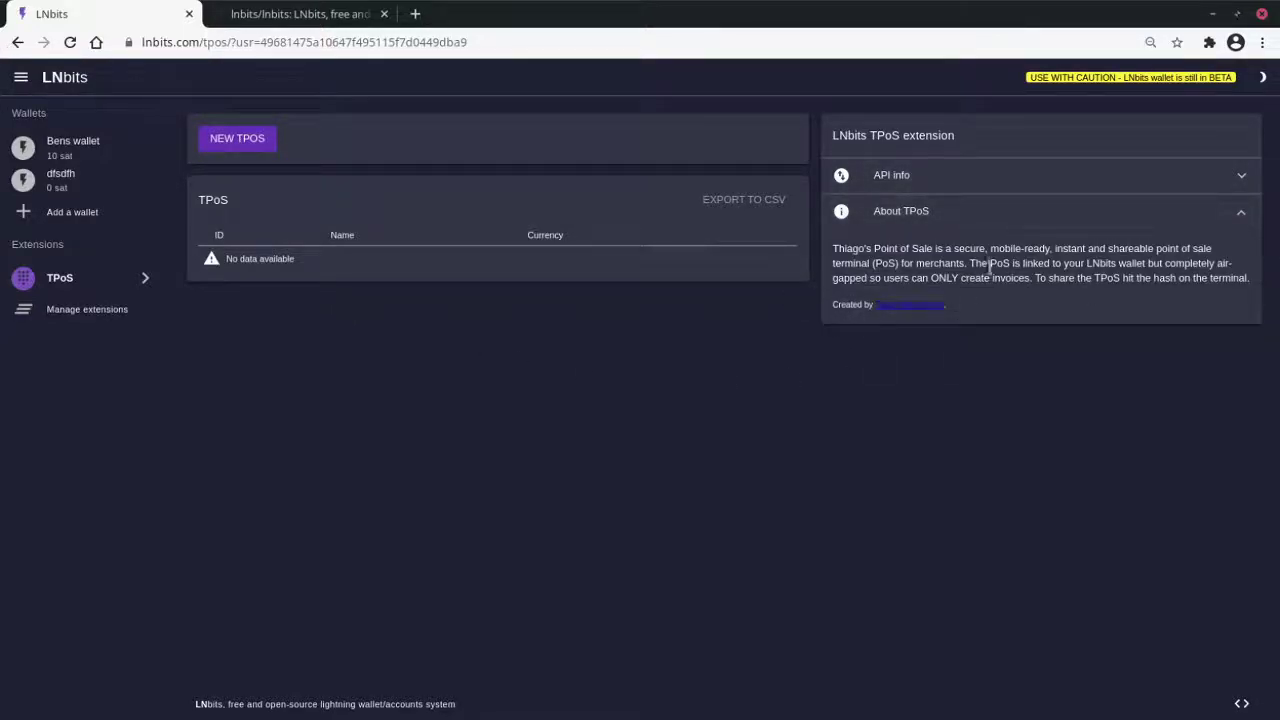
pyautogui.click(966, 183)
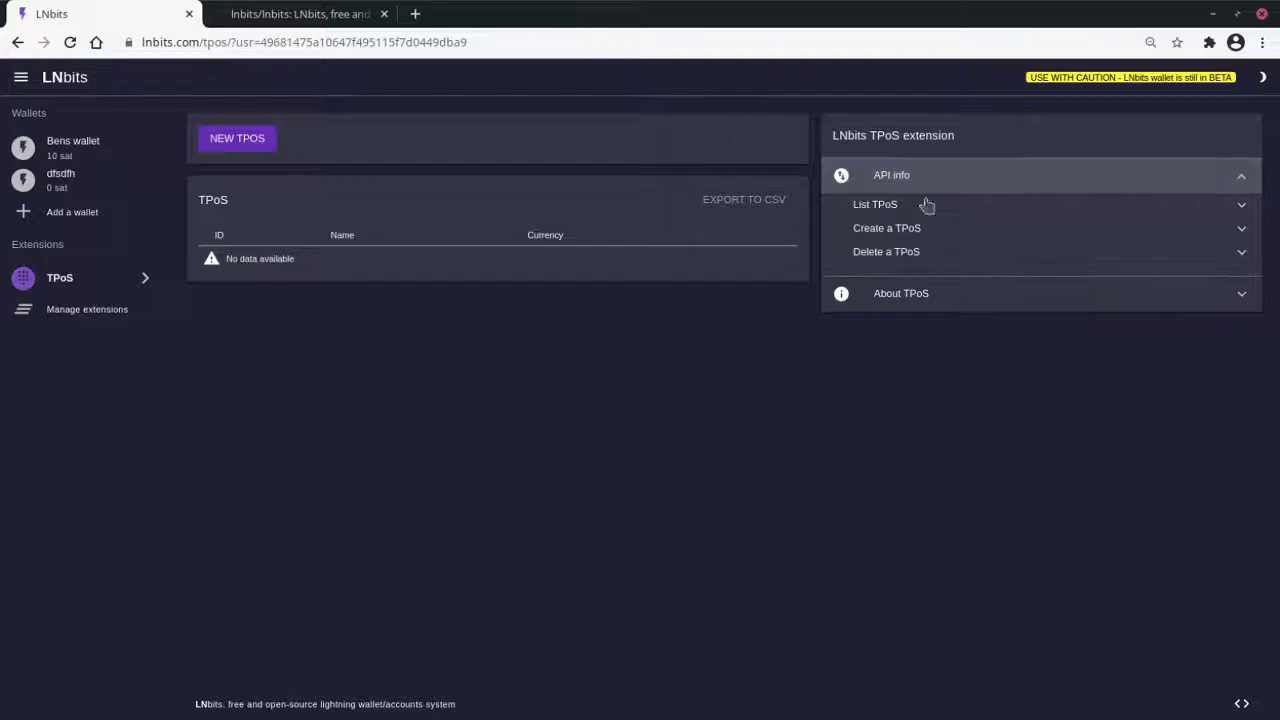
pyautogui.click(919, 207)
pyautogui.click(919, 207)
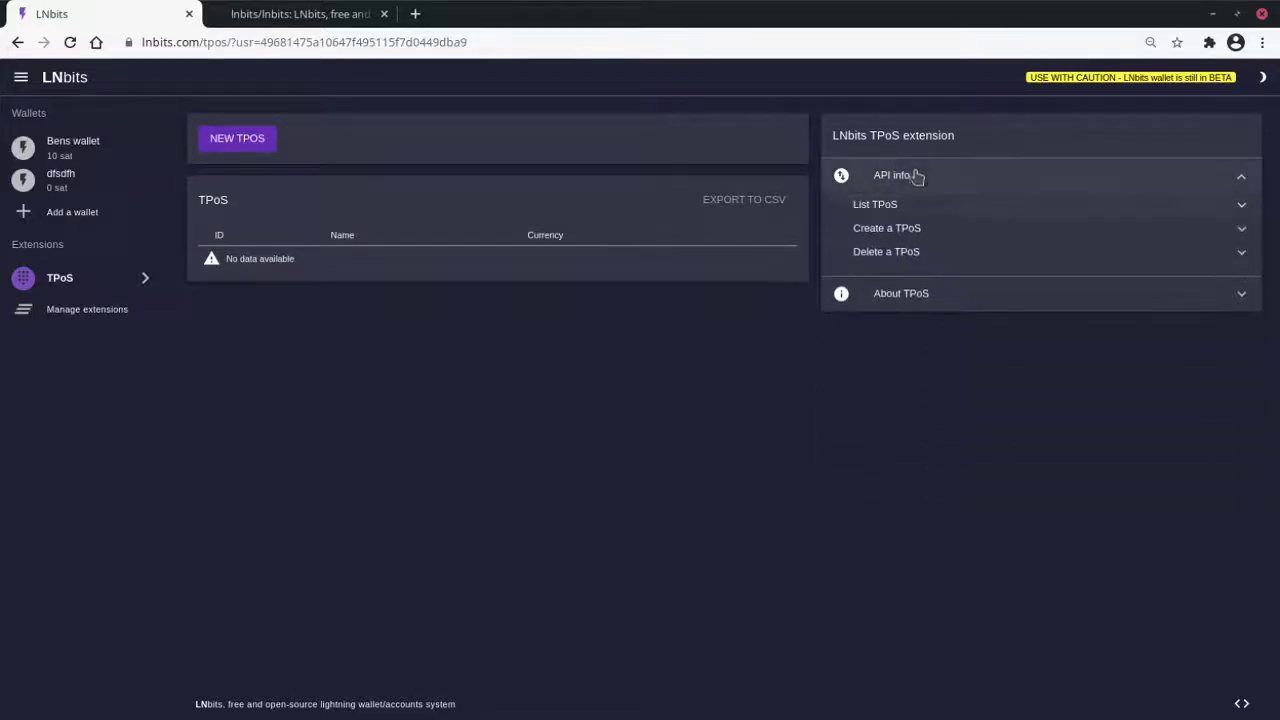
pyautogui.click(919, 175)
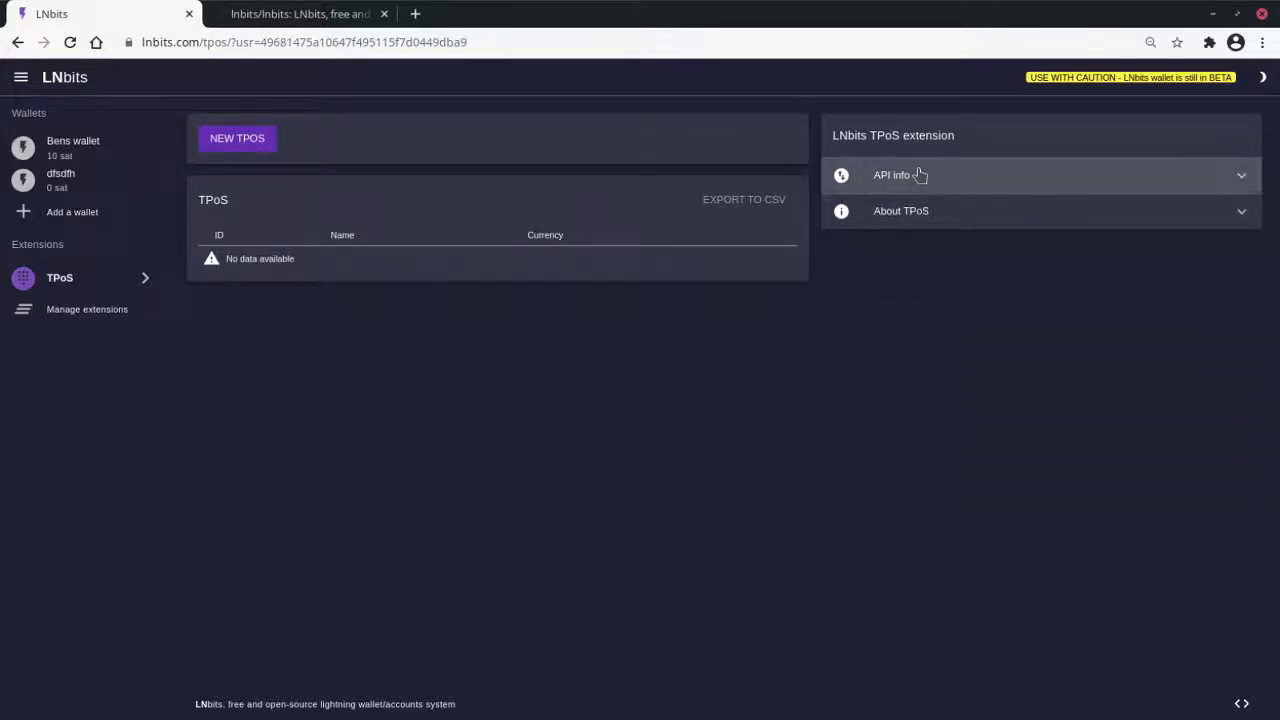
# Step: Create a TPoS terminal named Cafe on the funded wallet with GBP currency
pyautogui.click(245, 142)
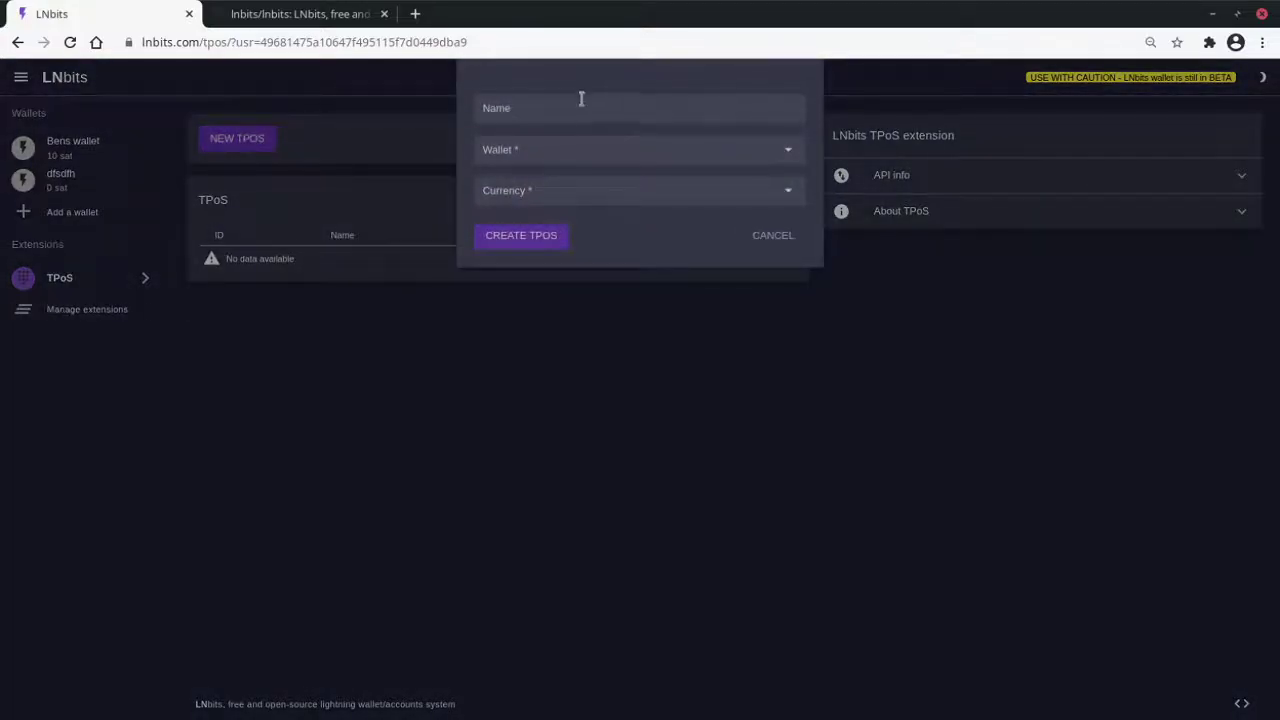
pyautogui.click(580, 104)
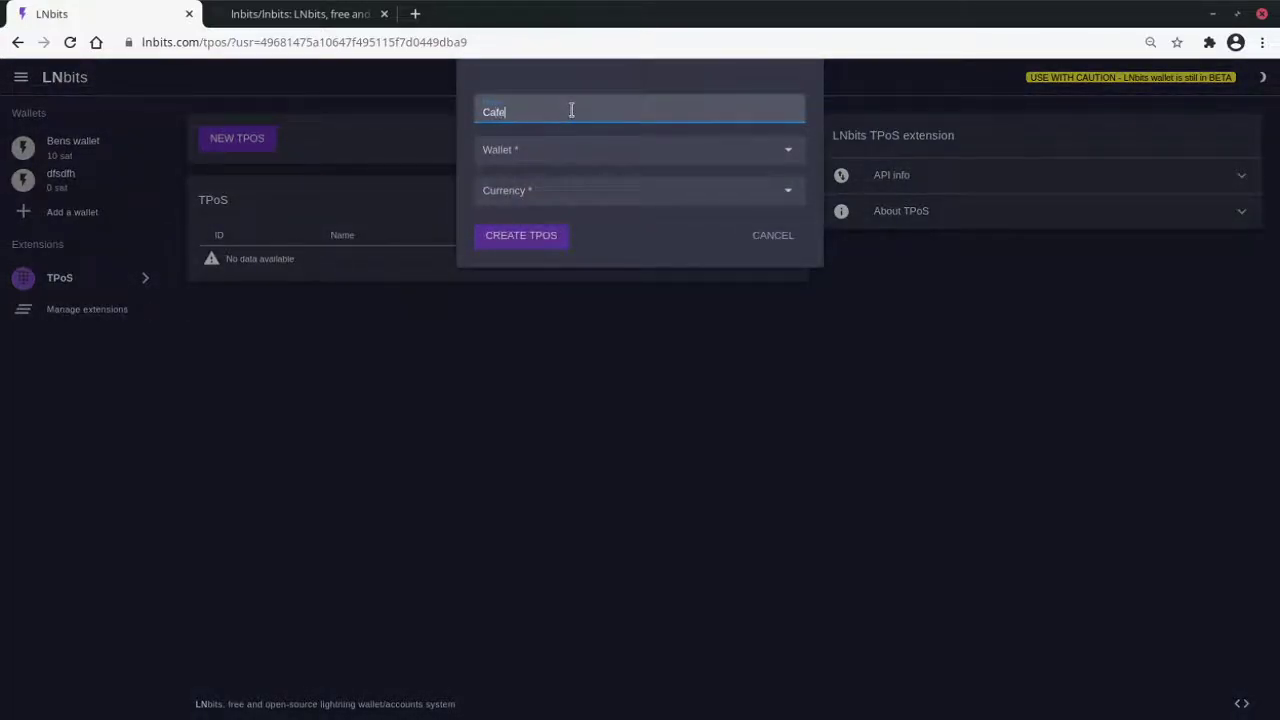
pyautogui.click(560, 149)
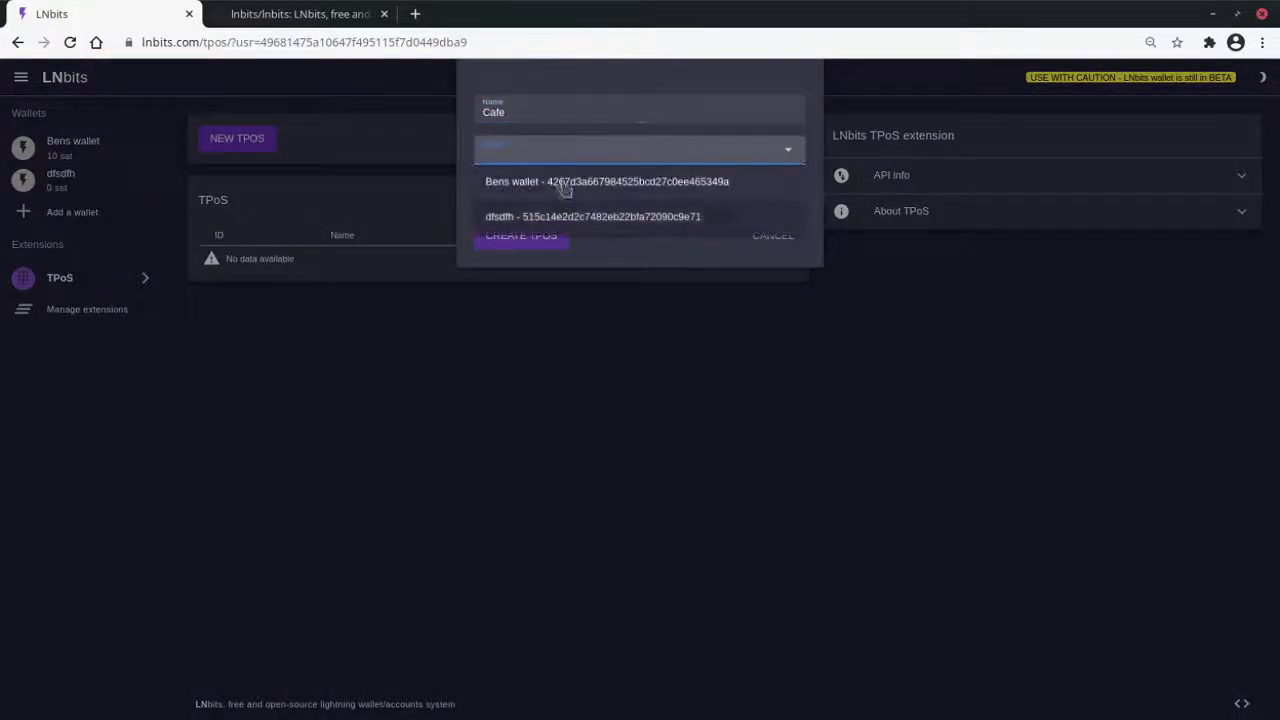
pyautogui.click(563, 182)
pyautogui.click(550, 200)
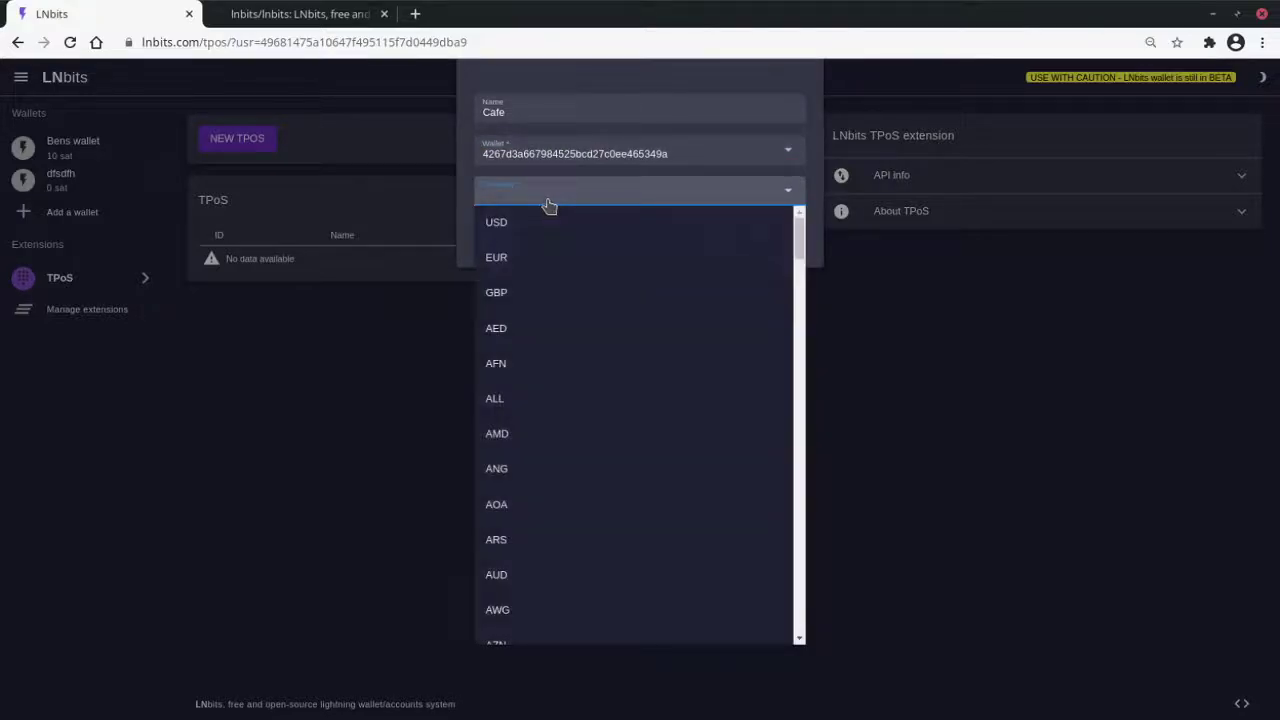
pyautogui.click(531, 295)
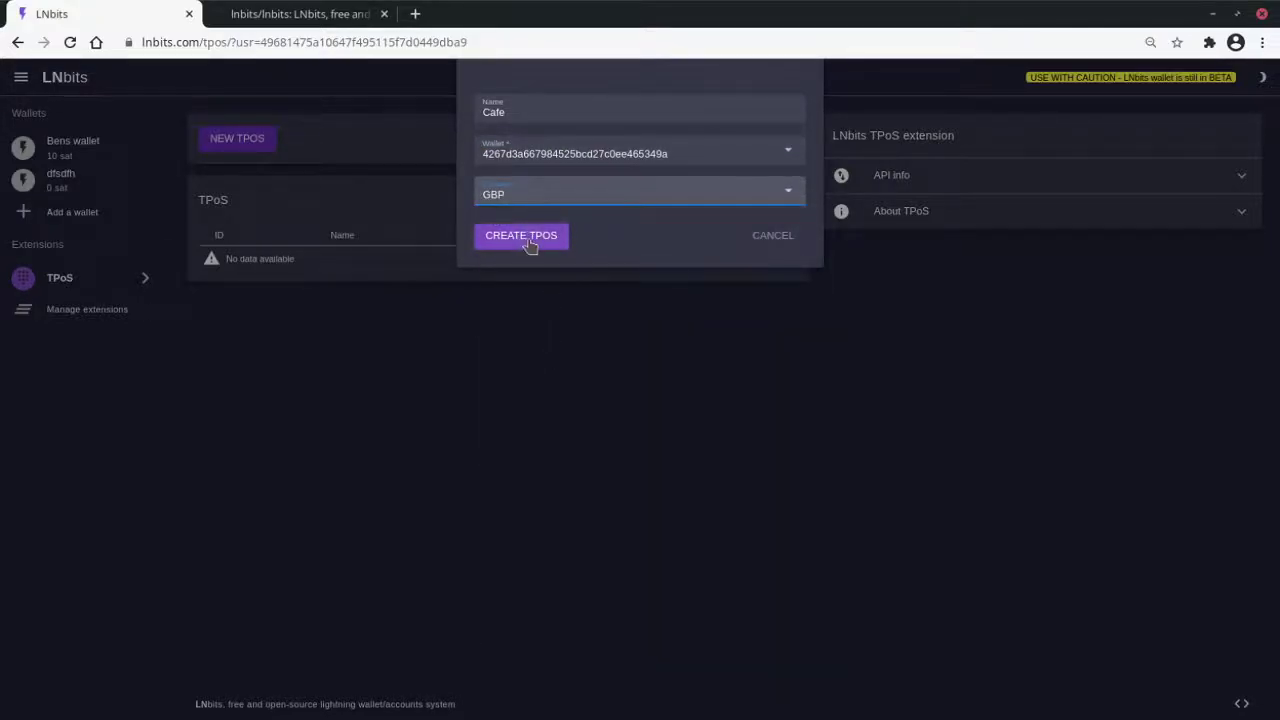
pyautogui.click(528, 240)
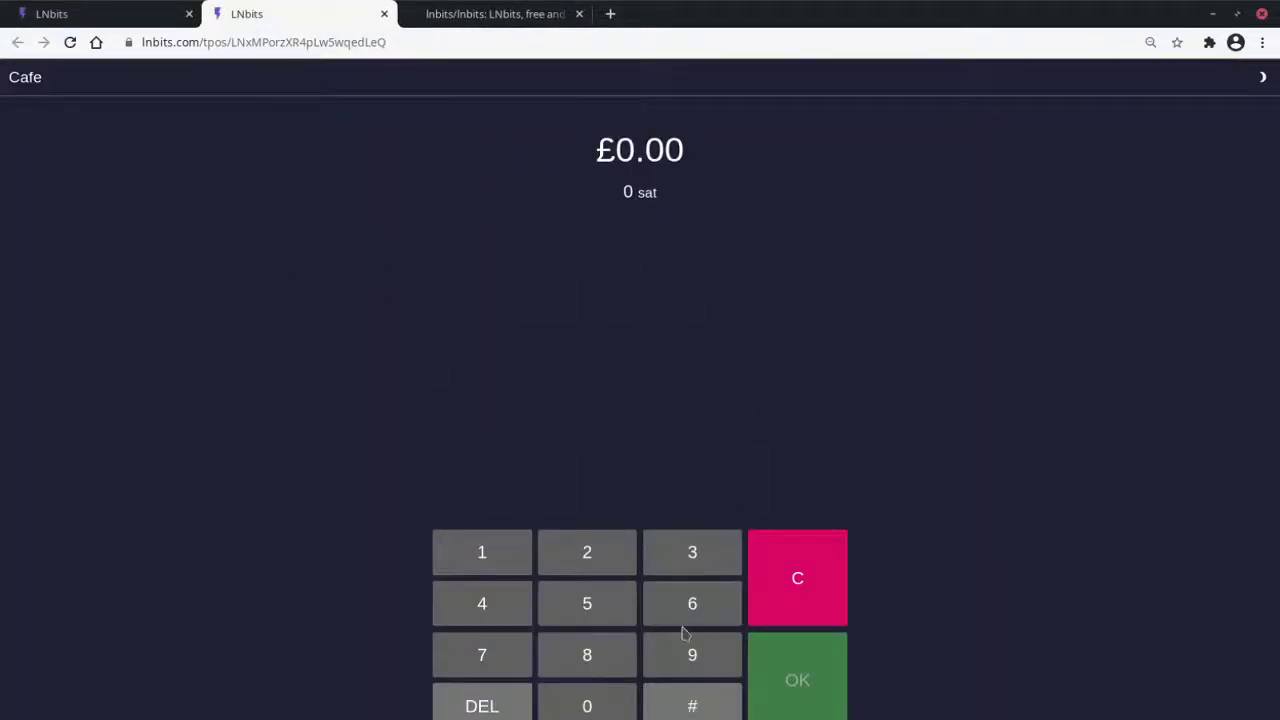
# Step: Show and dismiss the Cafe terminal's shareable QR code, then return to the TPoS admin tab
pyautogui.click(688, 702)
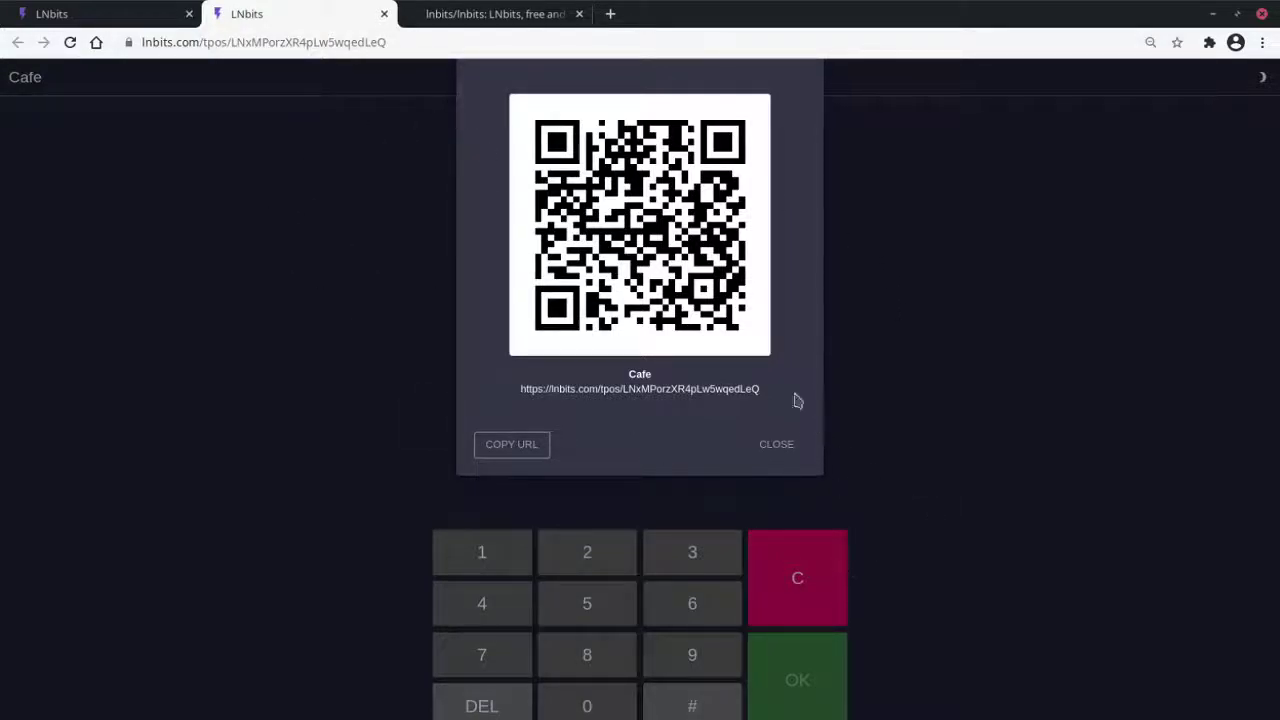
pyautogui.click(777, 444)
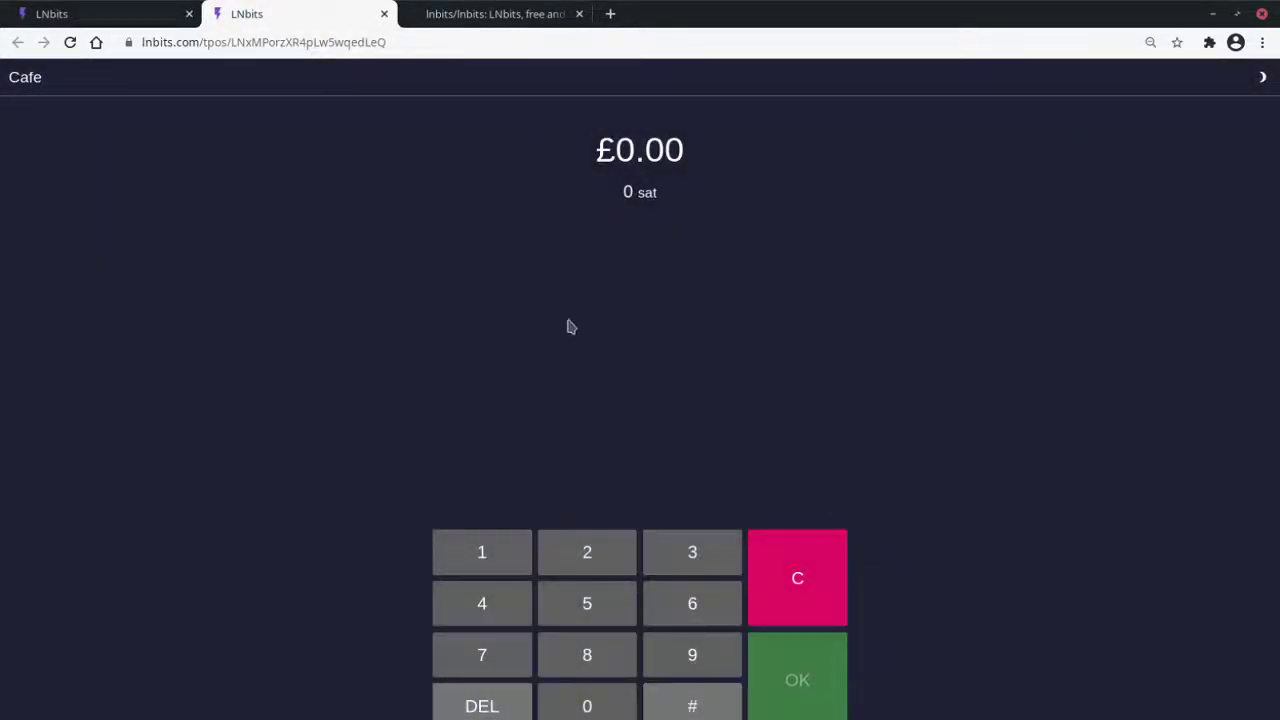
pyautogui.click(109, 14)
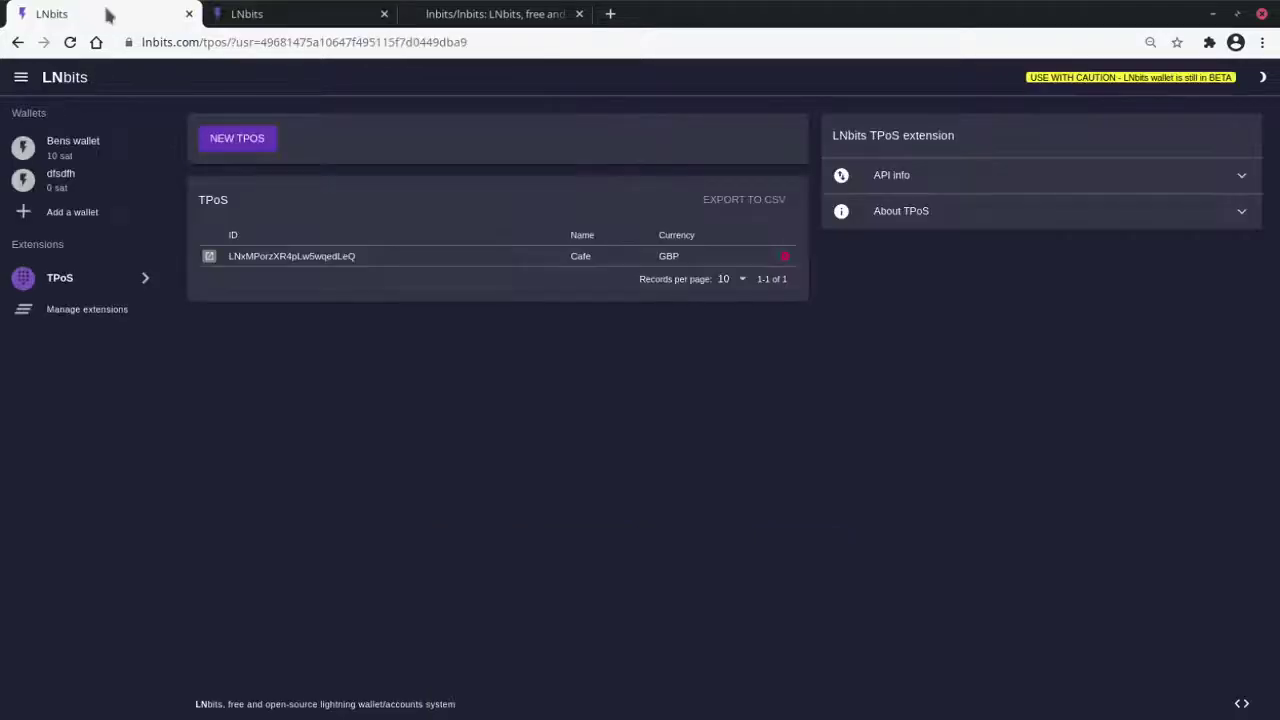
# Step: Enable the Build your own! example extension and open its page
pyautogui.click(136, 309)
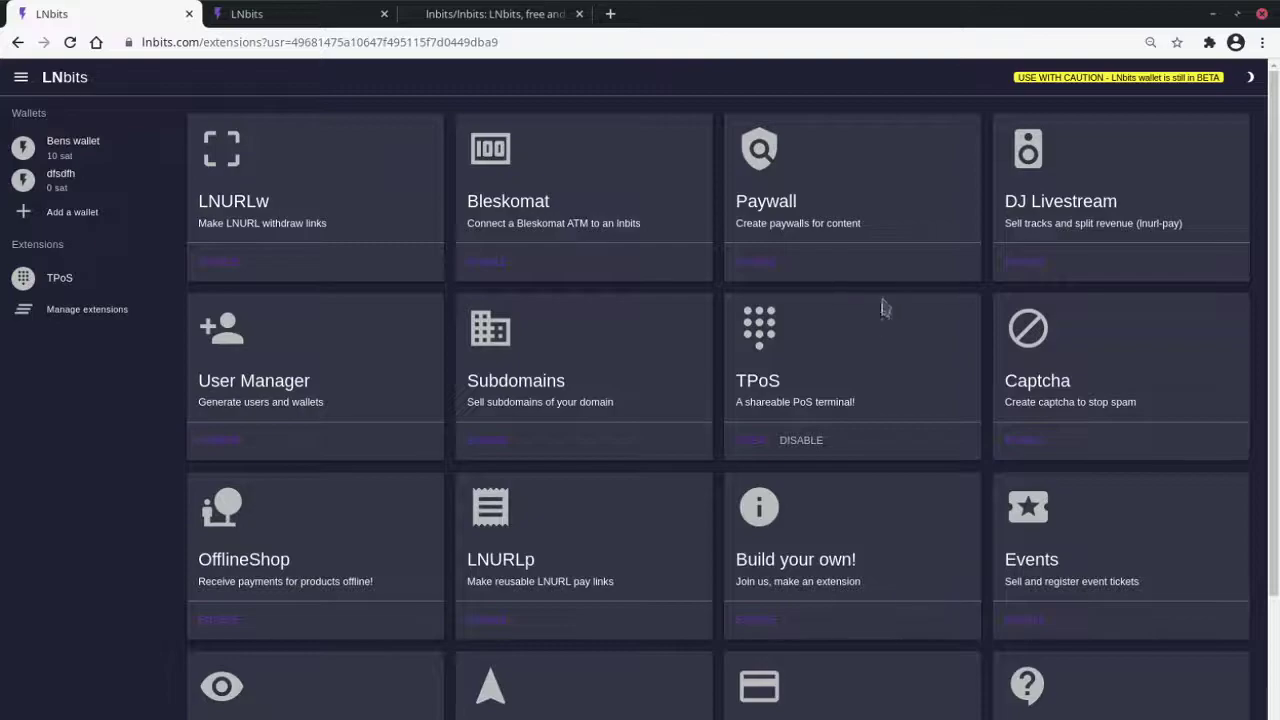
pyautogui.scroll(-1, 897, 503)
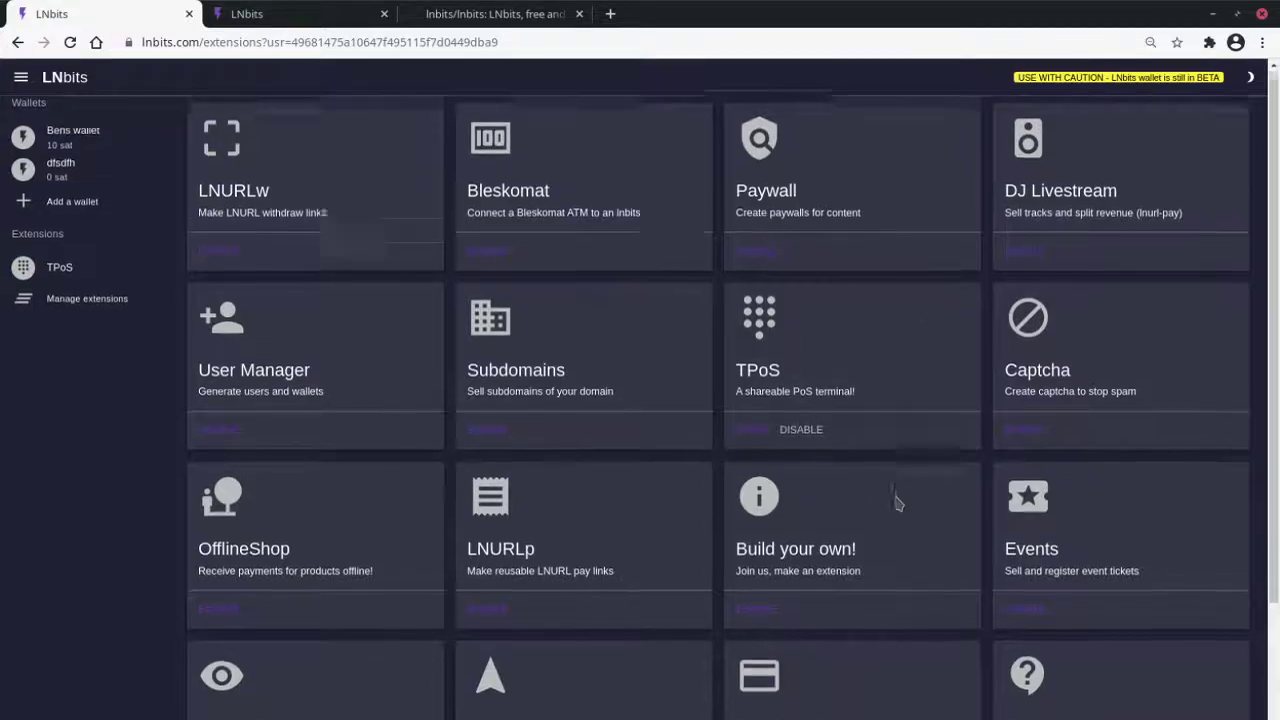
pyautogui.scroll(-3, 897, 503)
pyautogui.click(762, 450)
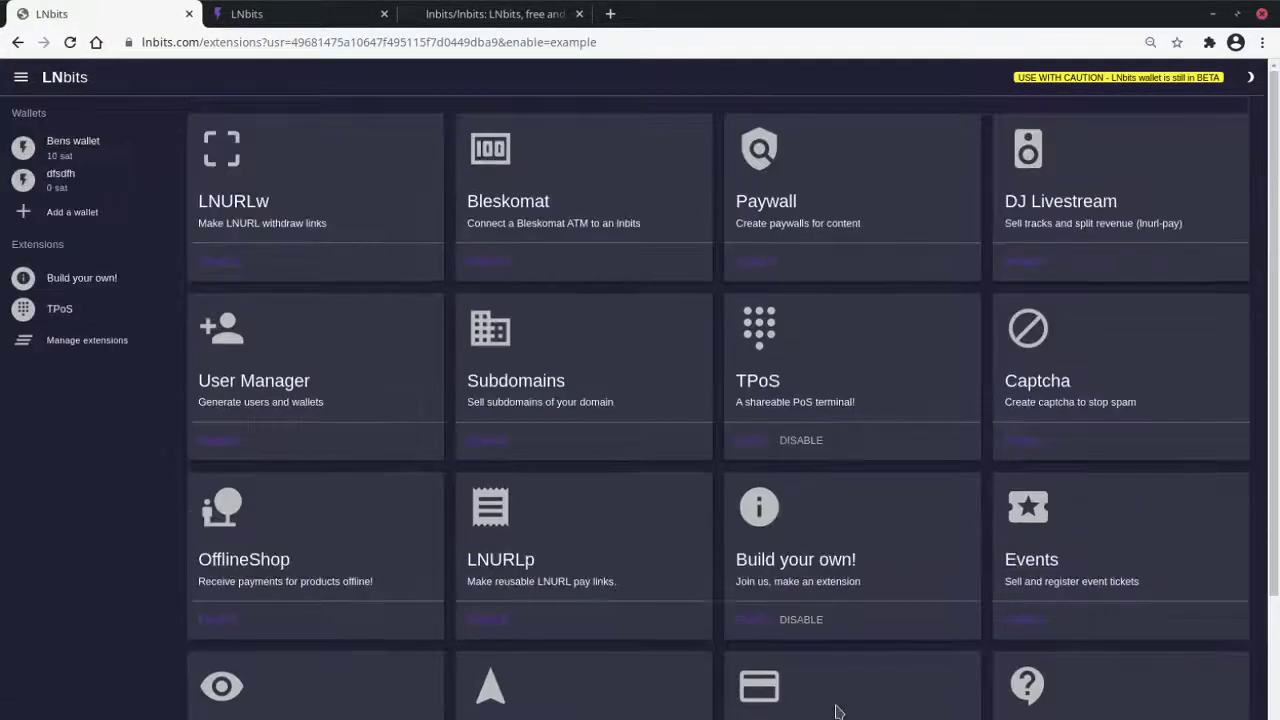
pyautogui.scroll(-3, 838, 705)
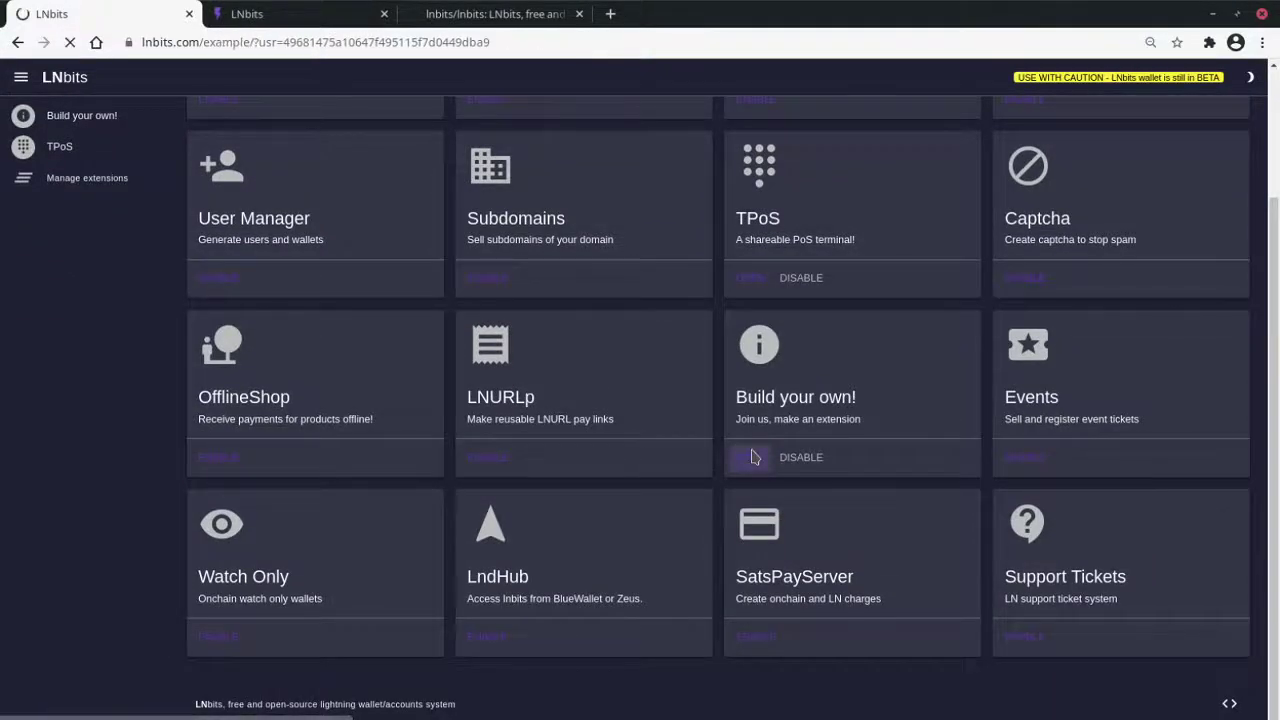
pyautogui.click(755, 452)
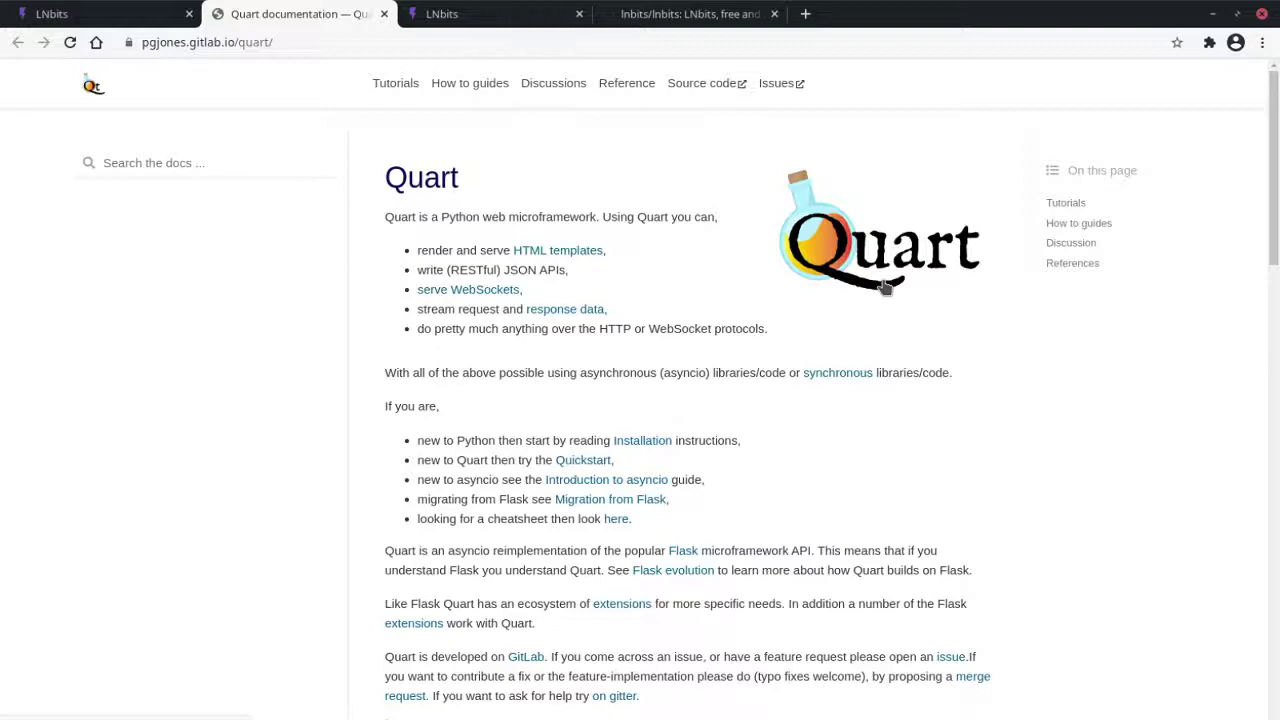
# Step: Browse the Quart documentation home page, selecting the Quart heading and scrolling through it
pyautogui.doubleClick(440, 178)
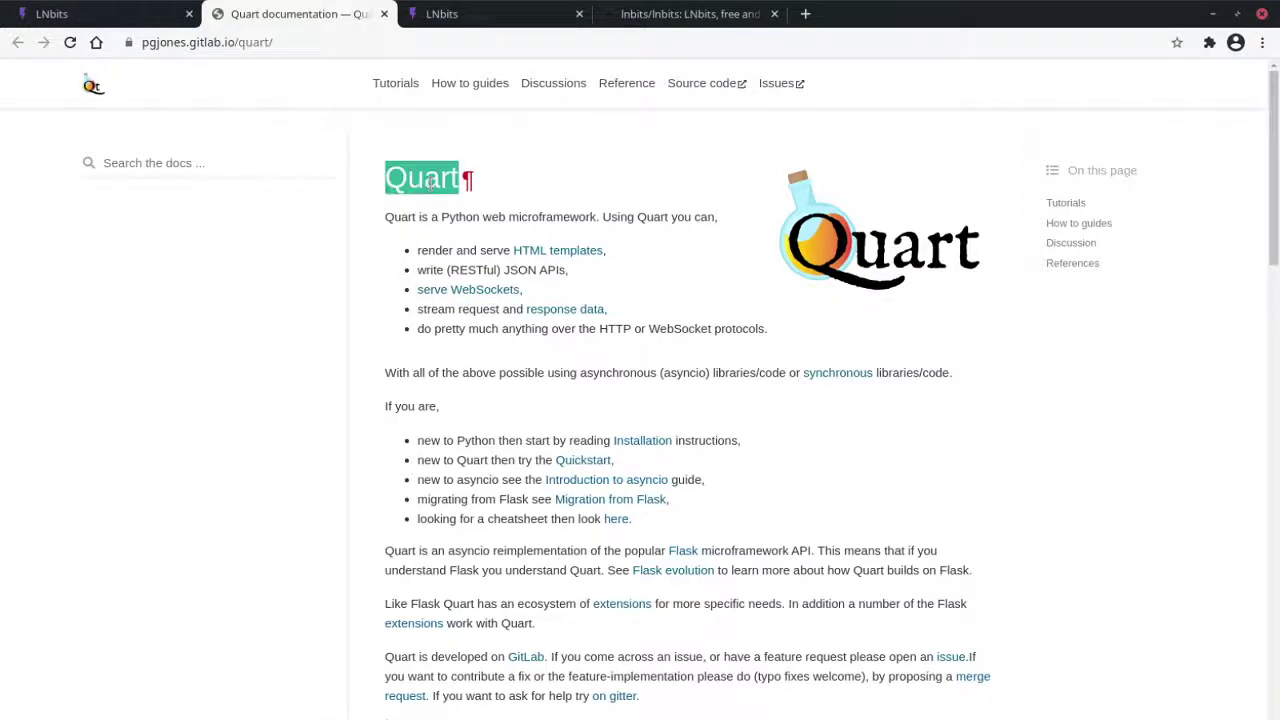
pyautogui.click(879, 481)
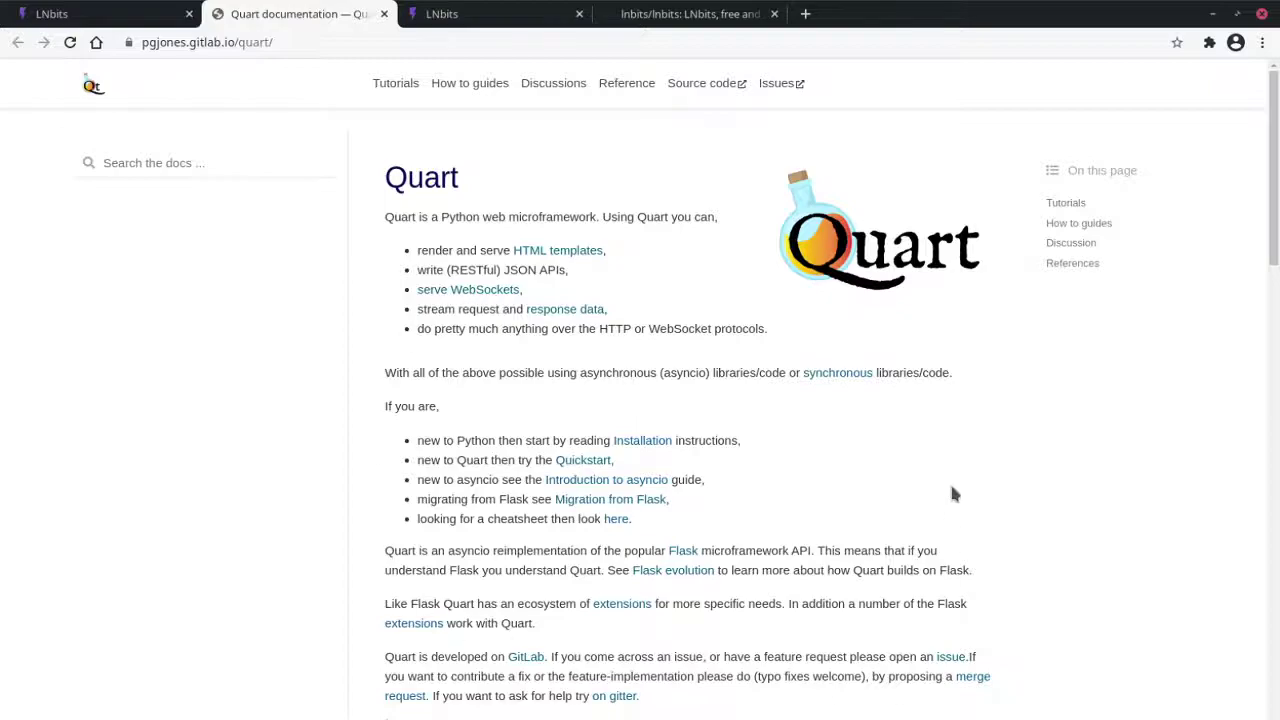
pyautogui.scroll(-4, 878, 443)
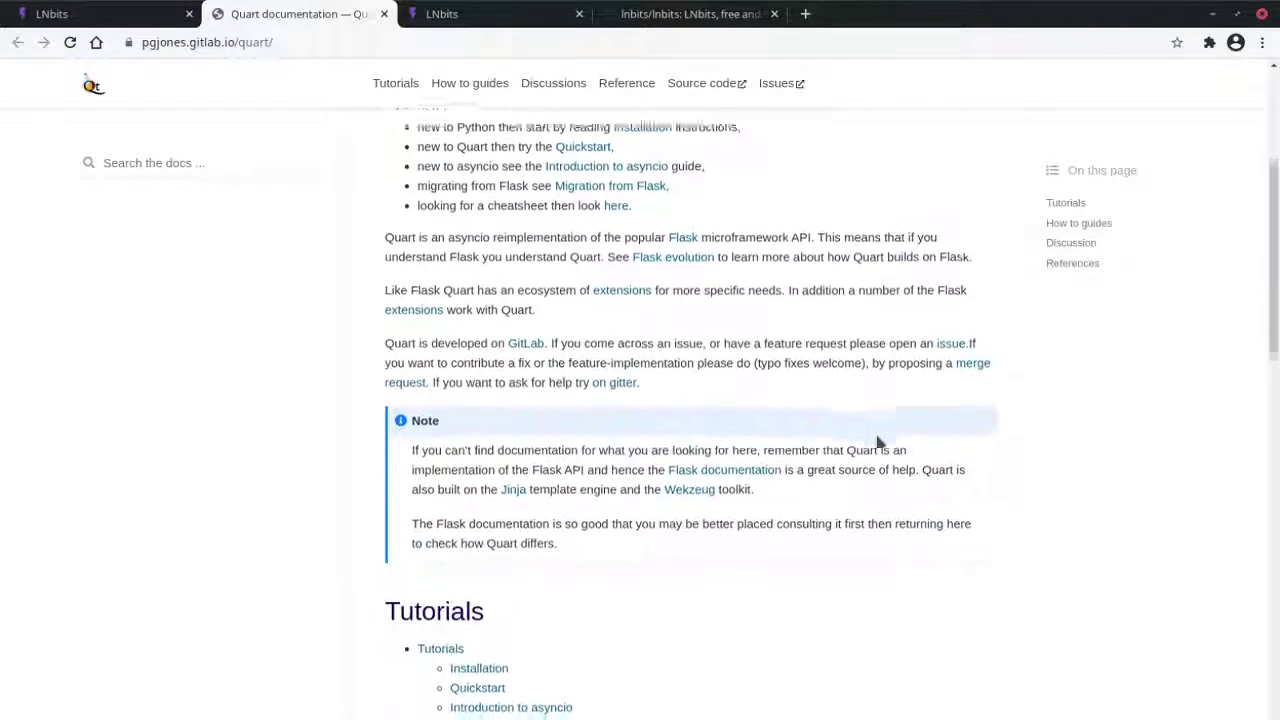
pyautogui.scroll(4, 876, 443)
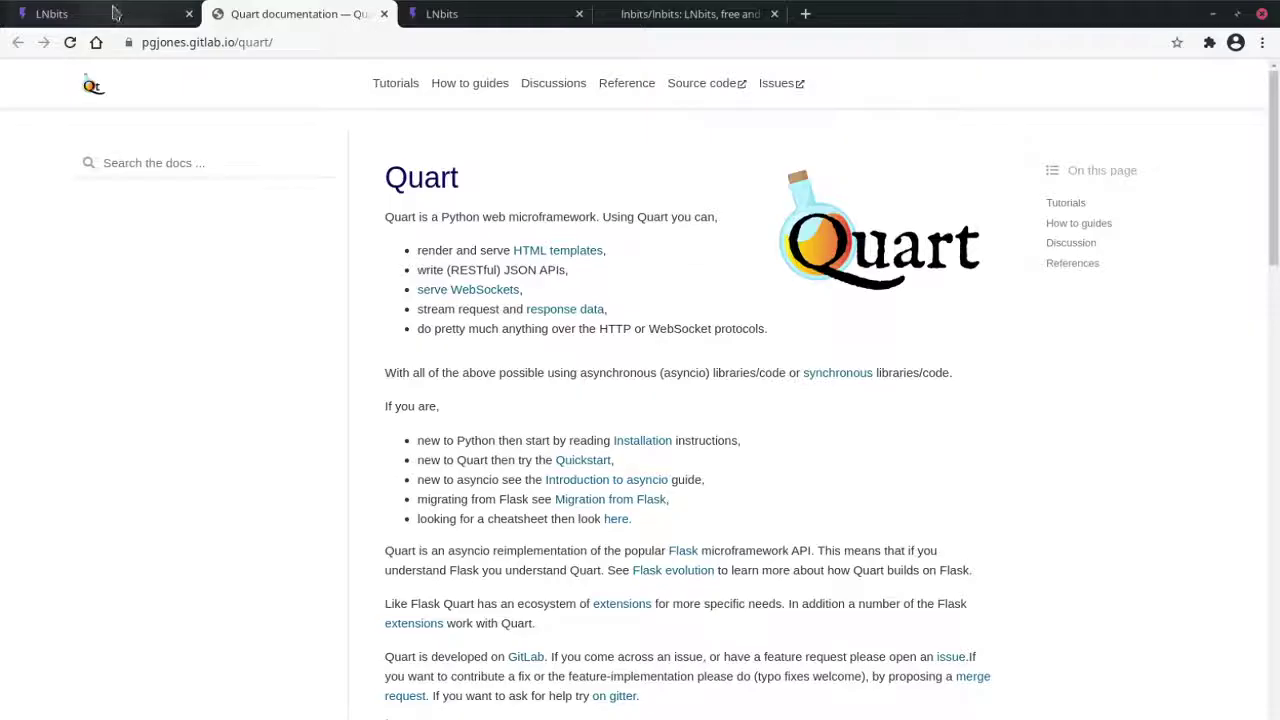
# Step: Switch between the LNbits frameworks tab and Quart docs, then toggle light mode and back to dark
pyautogui.click(112, 13)
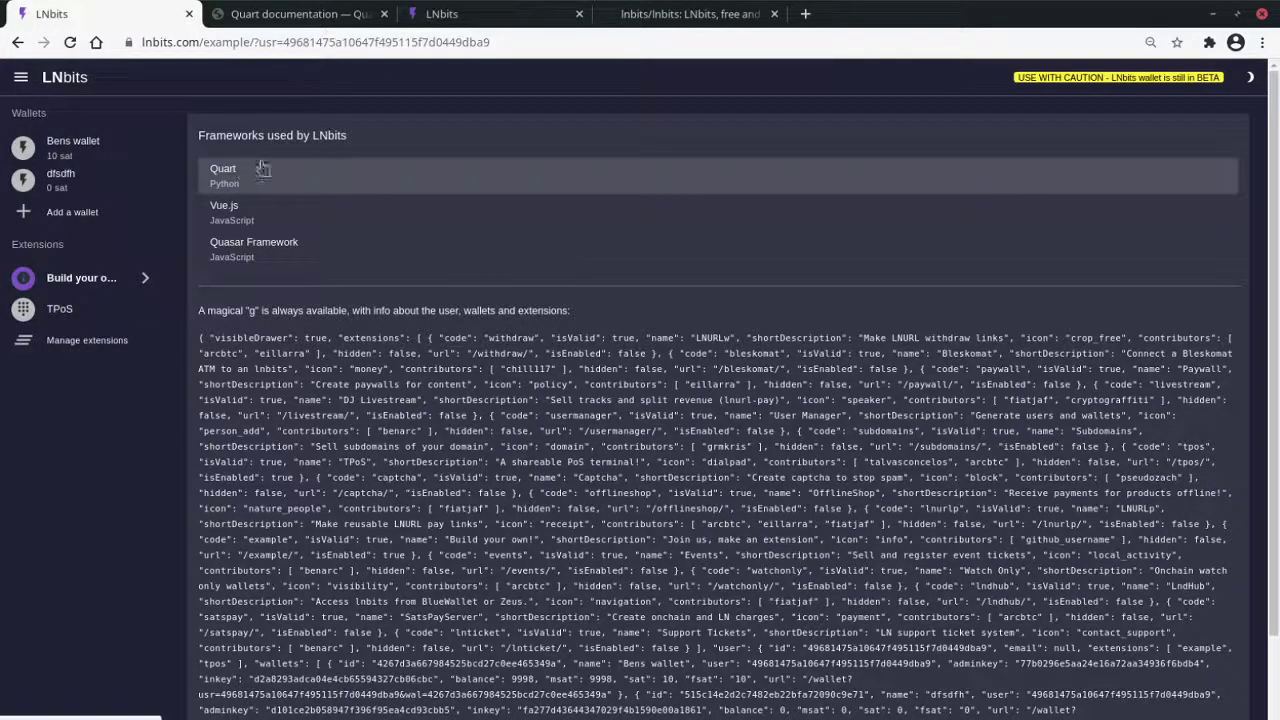
pyautogui.click(280, 16)
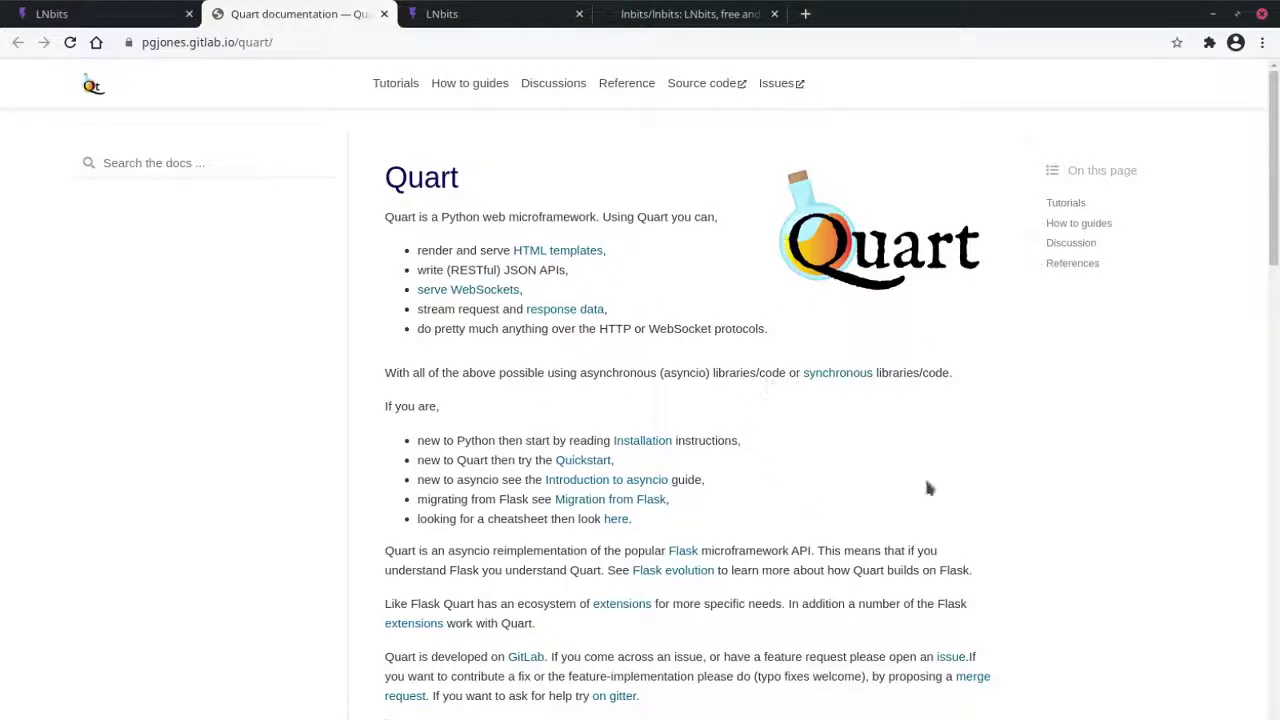
pyautogui.click(113, 15)
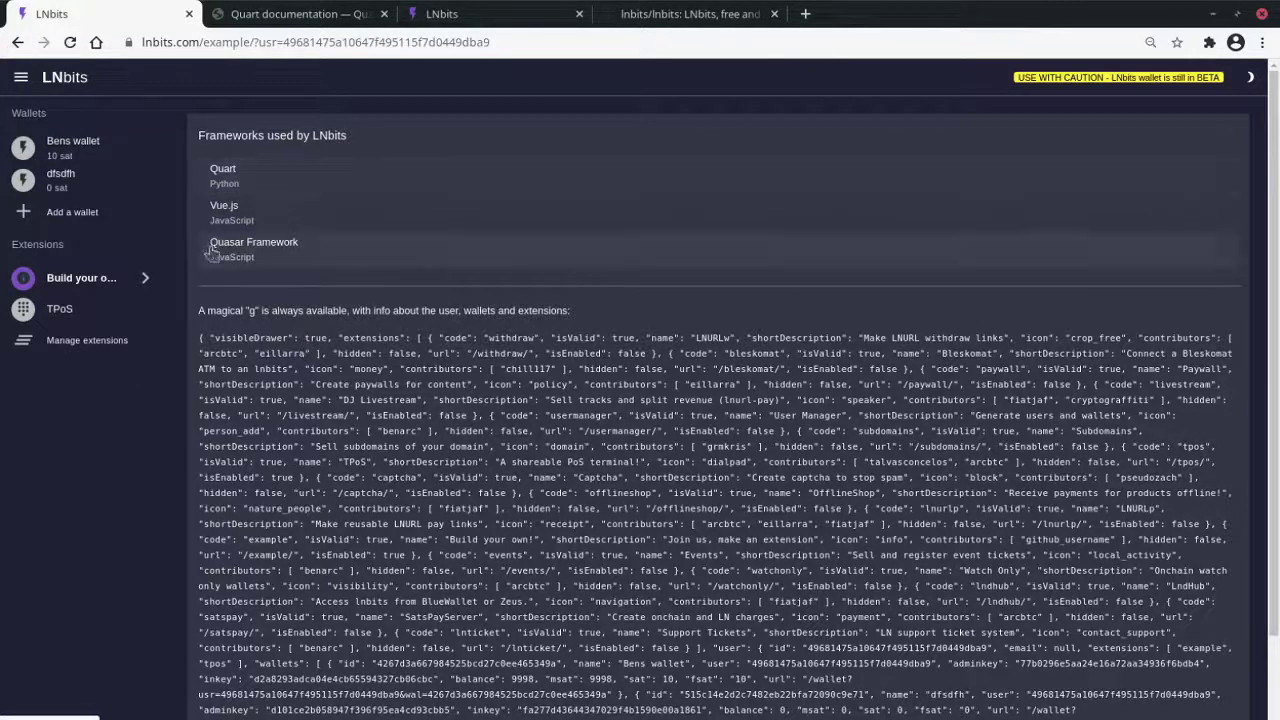
pyautogui.click(1250, 77)
pyautogui.click(1250, 77)
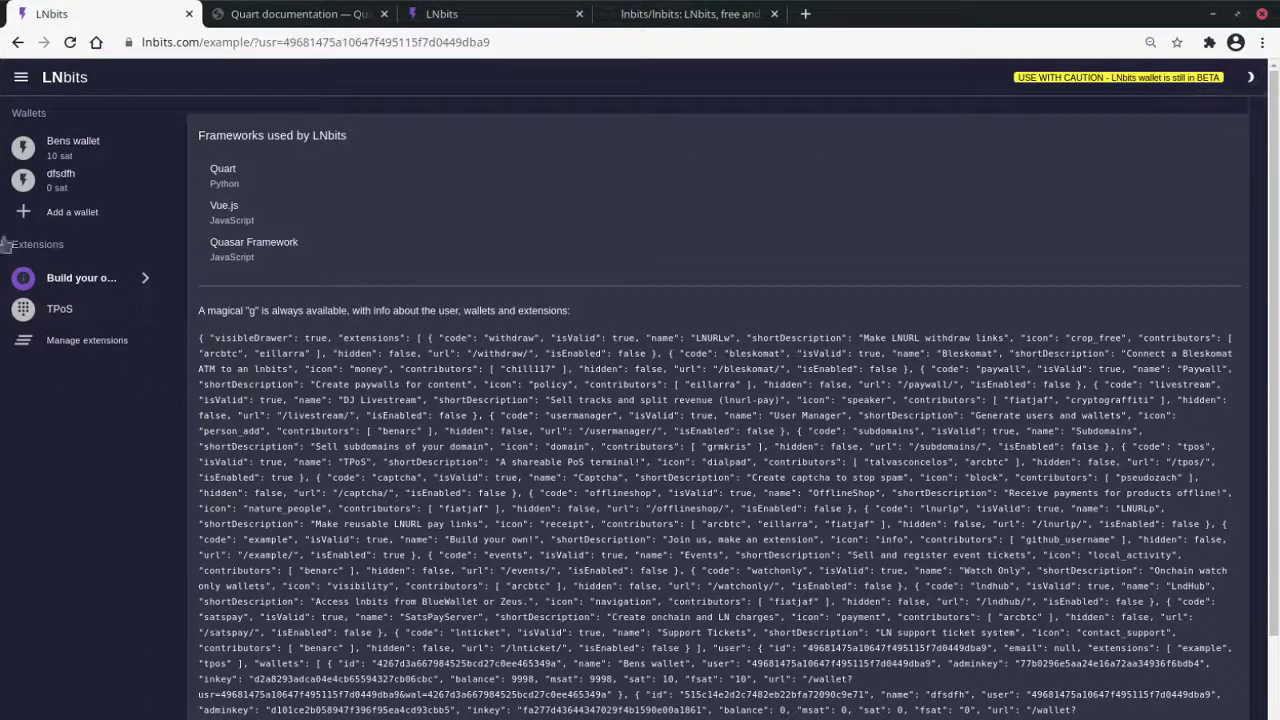
# Step: Open the Quasar Framework site in a new tab, then select the magic "g" JSON on LNbits
pyautogui.click(266, 271)
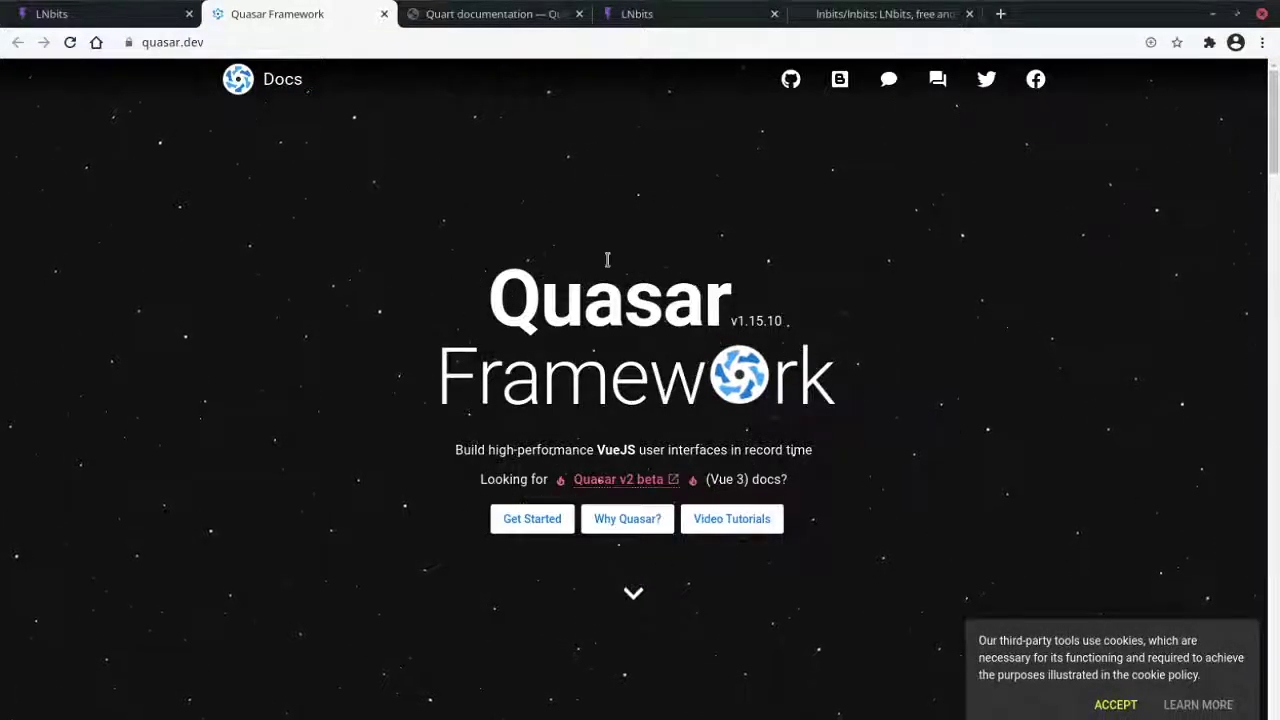
pyautogui.click(113, 15)
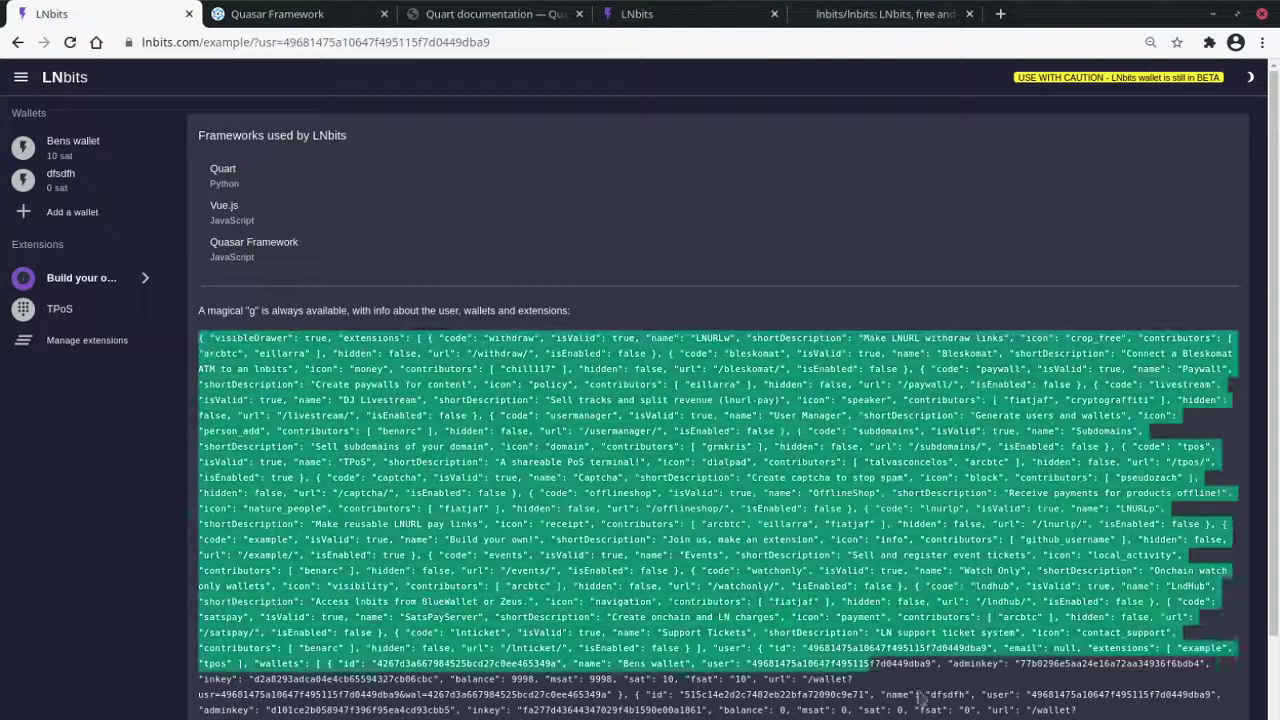
pyautogui.moveTo(941, 703); pyautogui.dragTo(1240, 659)
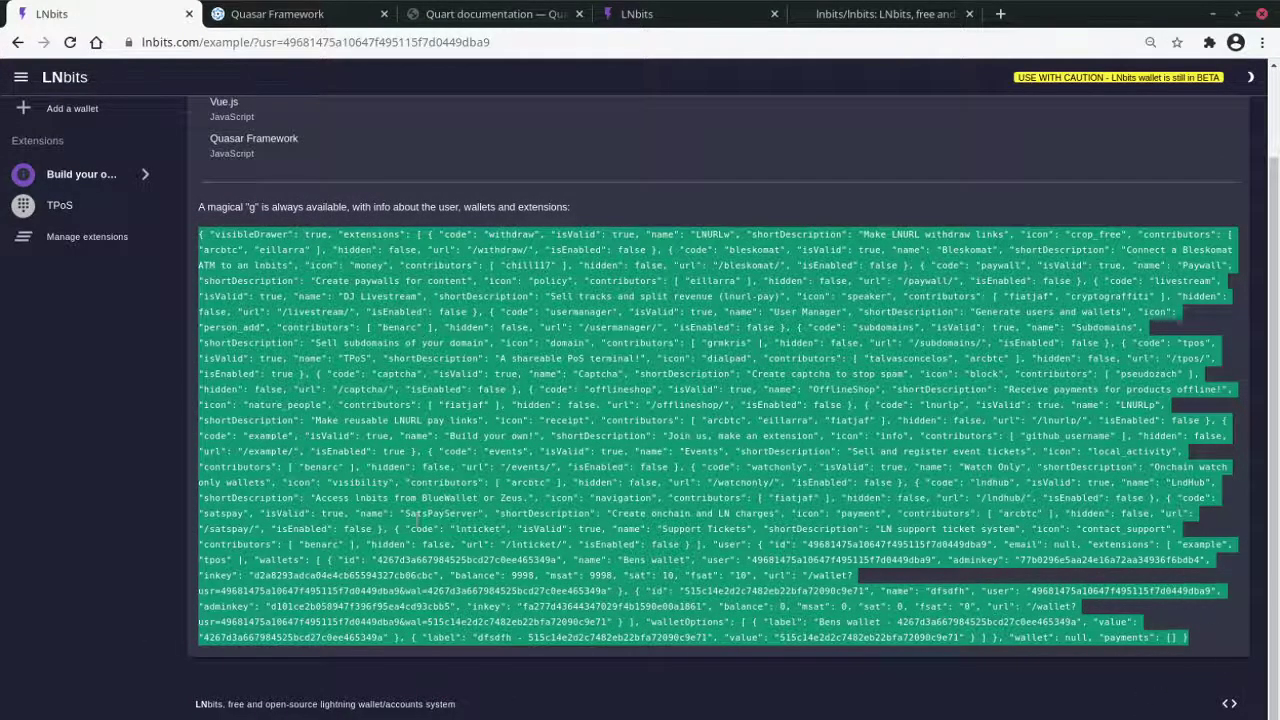
pyautogui.scroll(1, 98, 288)
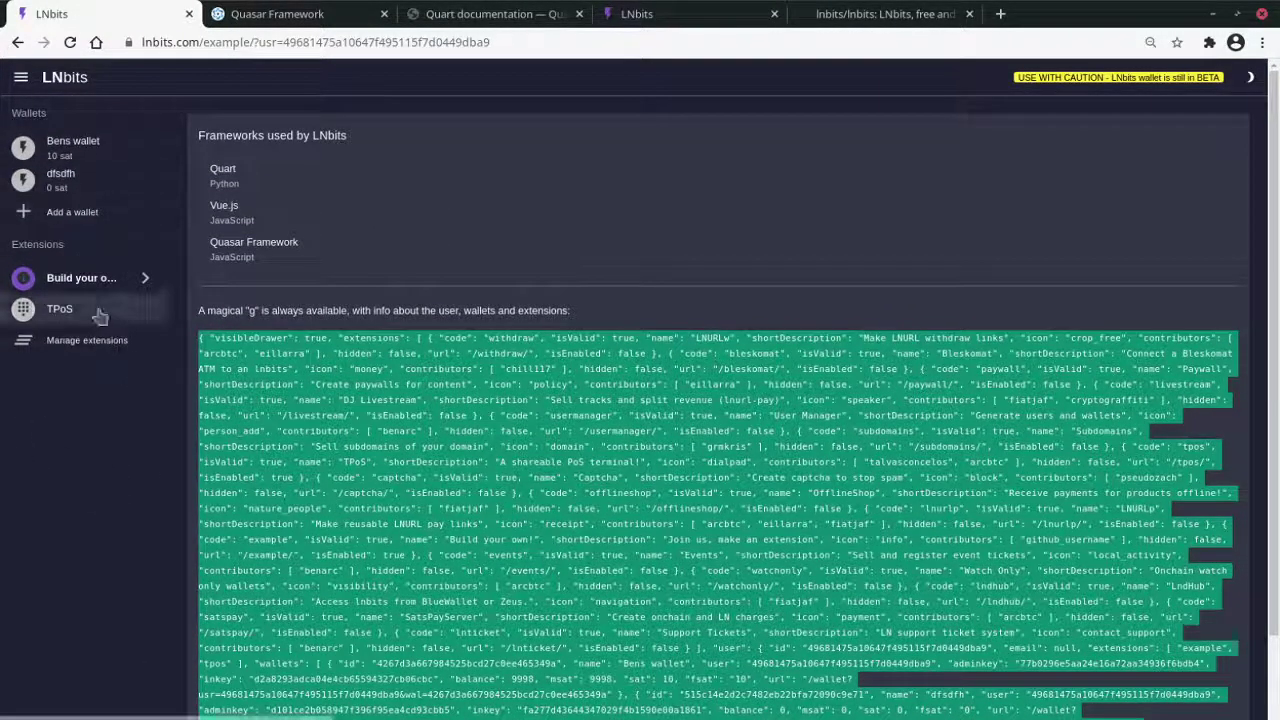
pyautogui.scroll(-1, 105, 424)
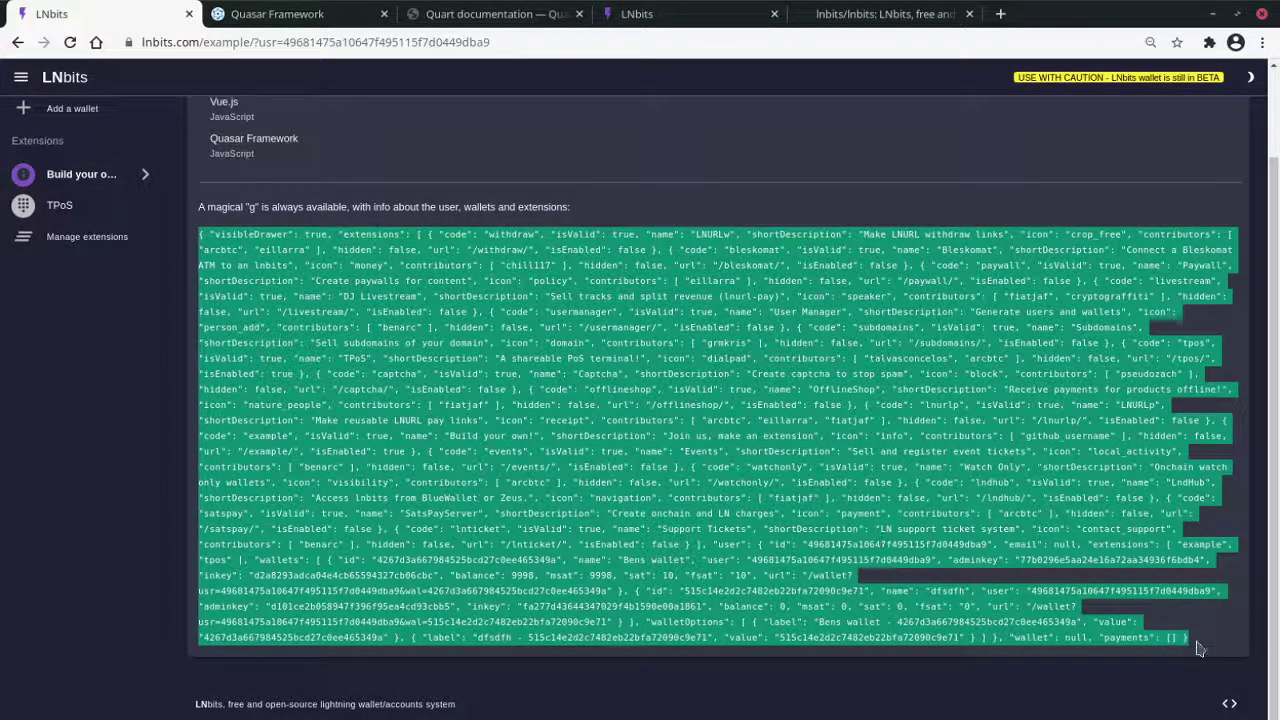
pyautogui.moveTo(1200, 648); pyautogui.dragTo(210, 230)
pyautogui.scroll(1, 124, 377)
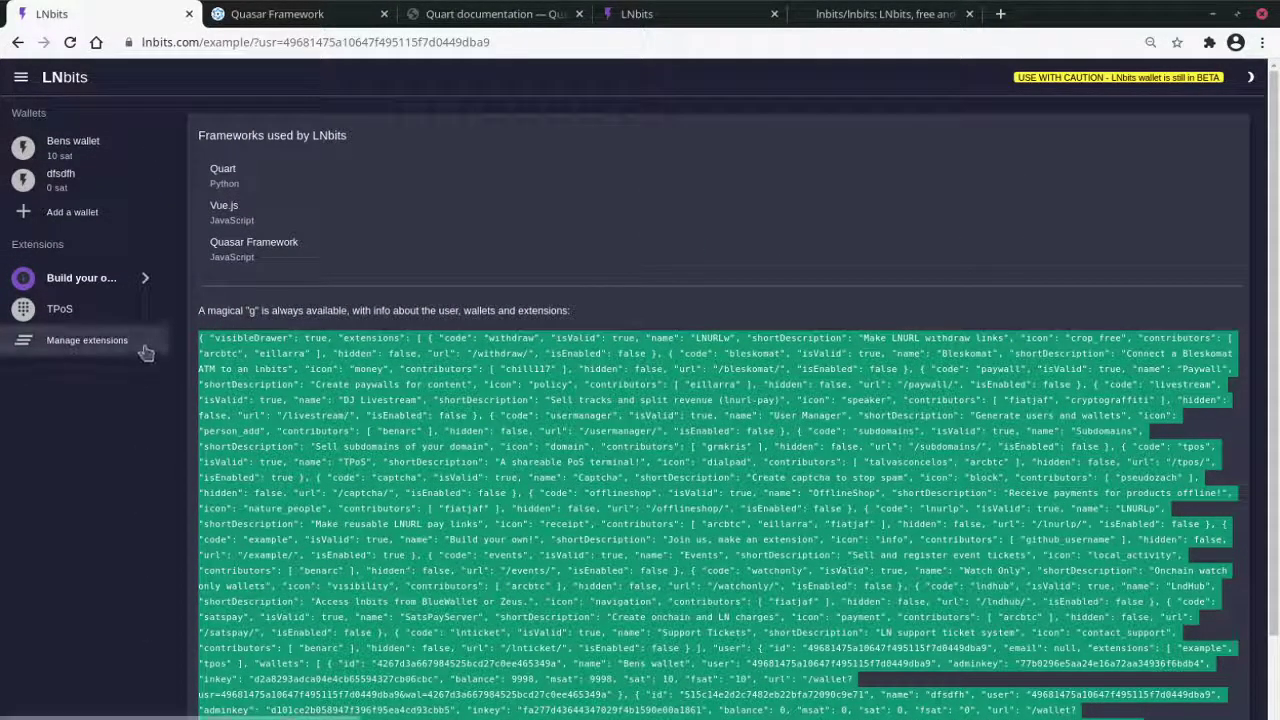
# Step: Open the LNbits installation.md guide from the GitHub repository README
pyautogui.click(100, 342)
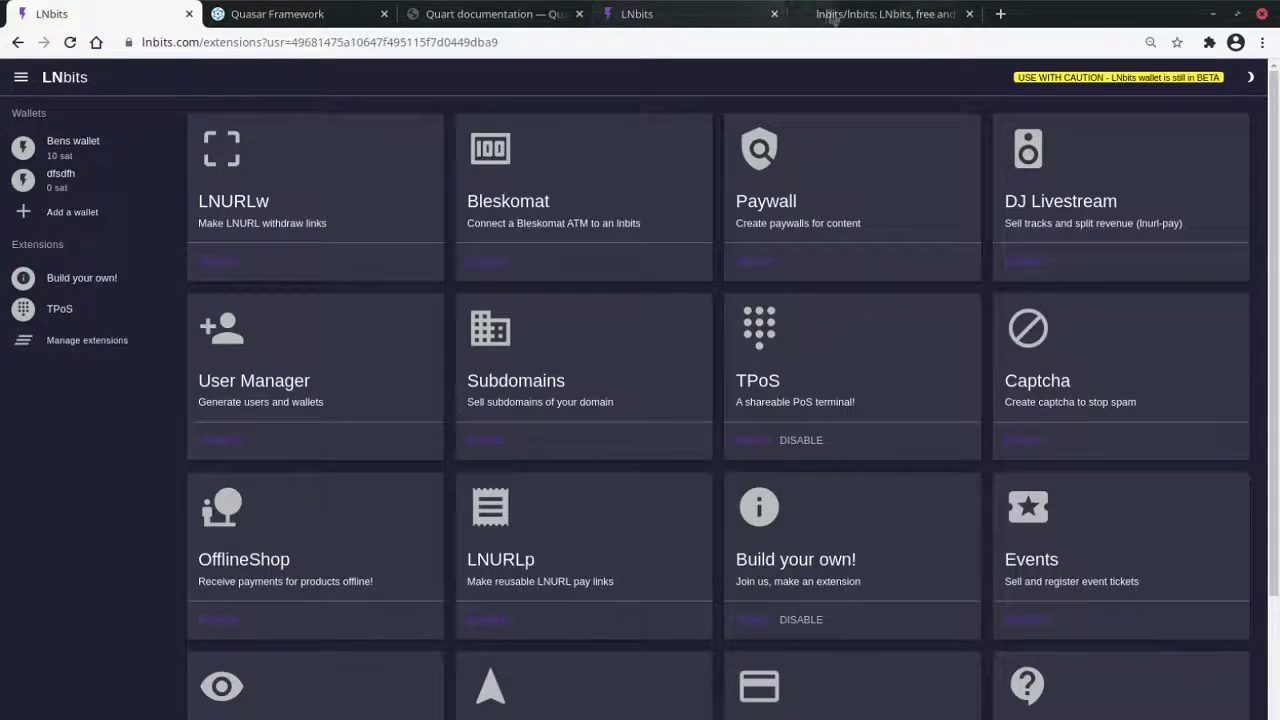
pyautogui.click(835, 18)
pyautogui.scroll(-8, 527, 380)
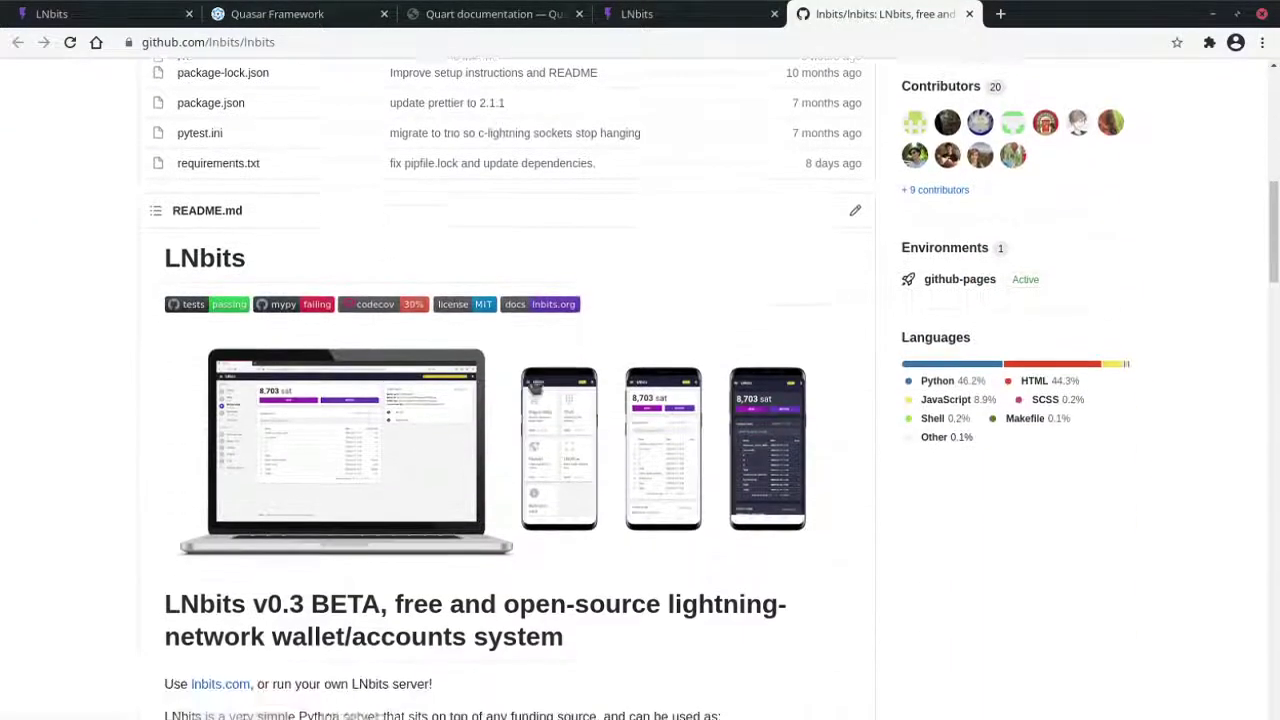
pyautogui.scroll(-3, 535, 386)
pyautogui.scroll(-3, 537, 470)
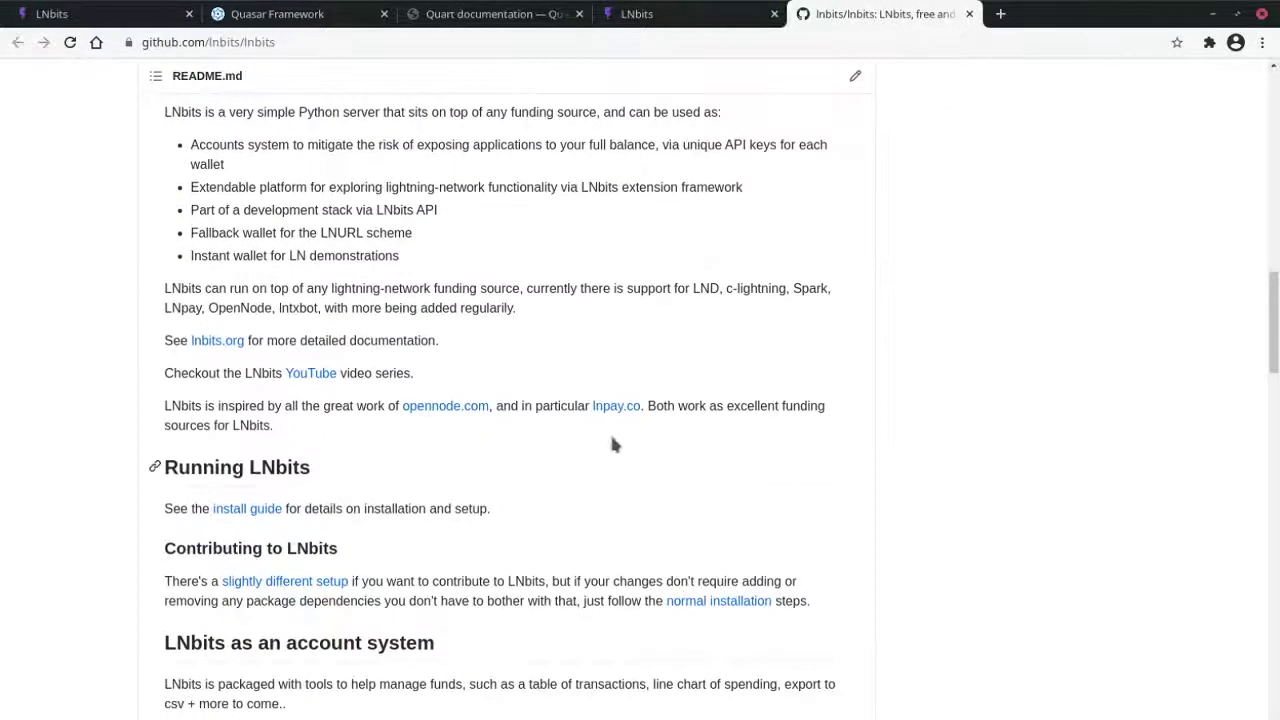
pyautogui.click(267, 517)
pyautogui.scroll(-3, 280, 462)
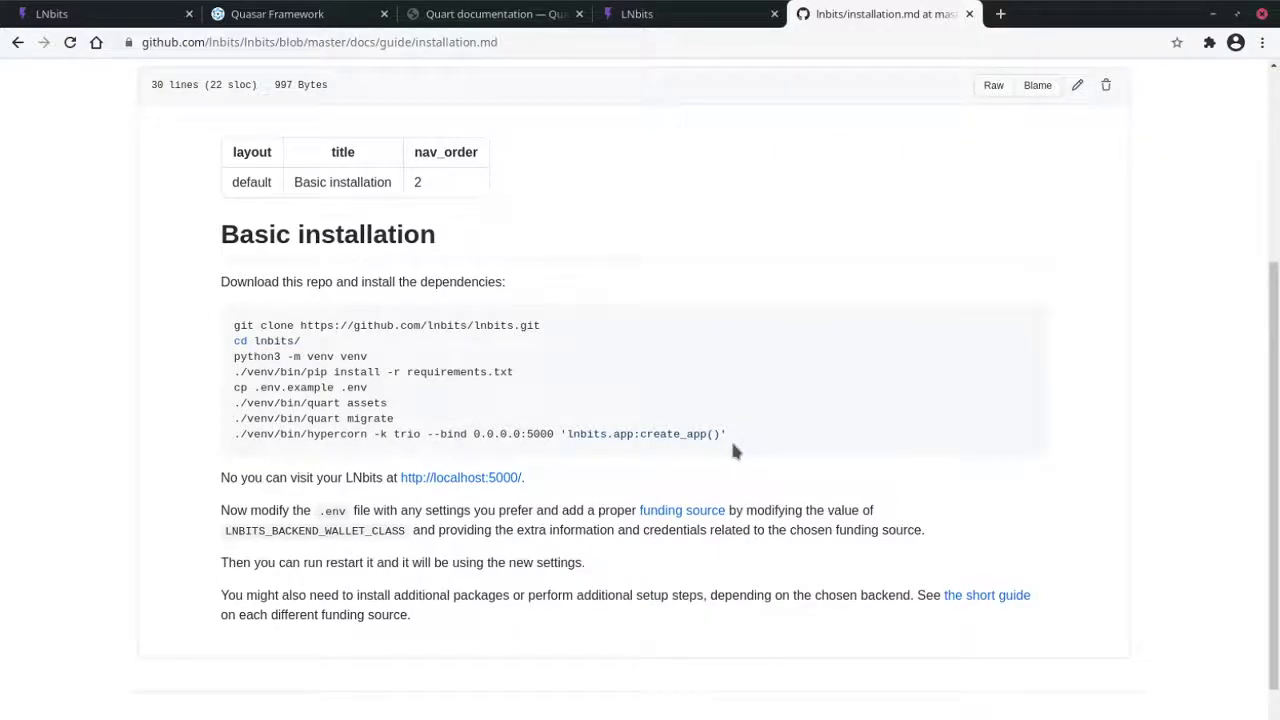
# Step: Highlight the whole Basic installation command block, from the hypercorn line up to git clone
pyautogui.moveTo(730, 438)
pyautogui.mouseDown()
pyautogui.moveTo(300, 420)
pyautogui.moveTo(236, 326)
pyautogui.moveTo(233, 336)
pyautogui.mouseUp()
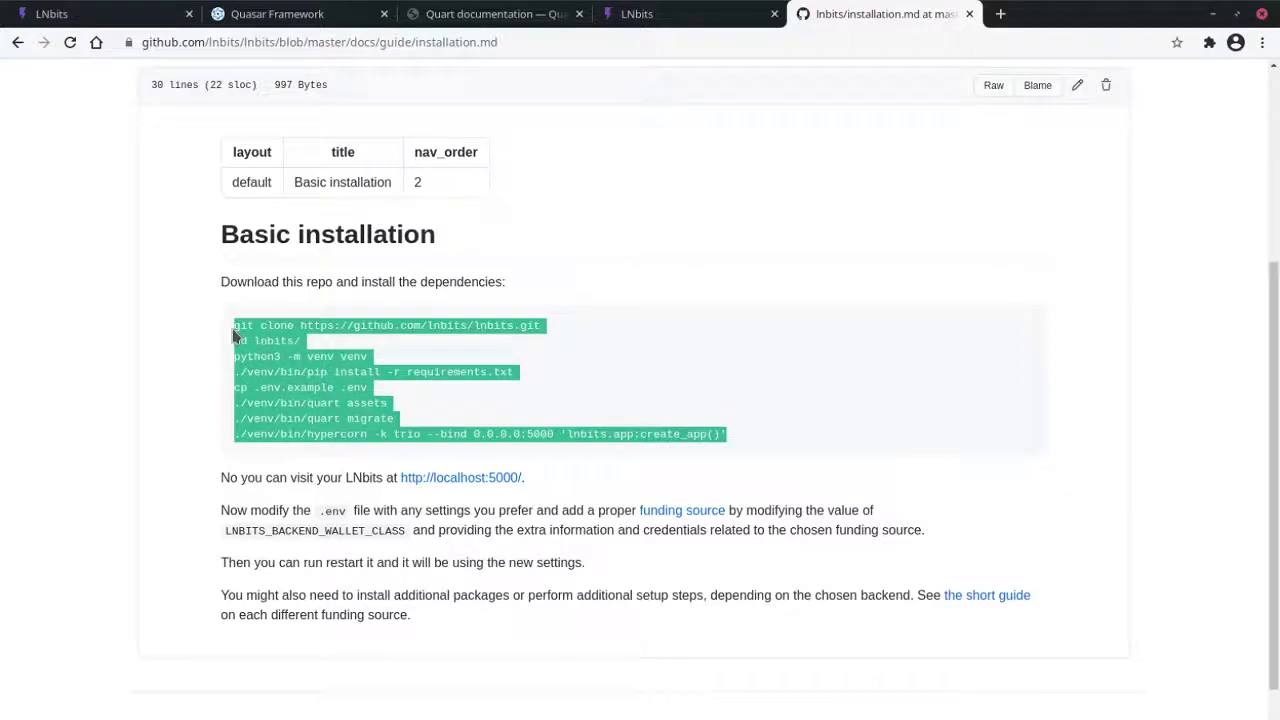
pyautogui.click(446, 382)
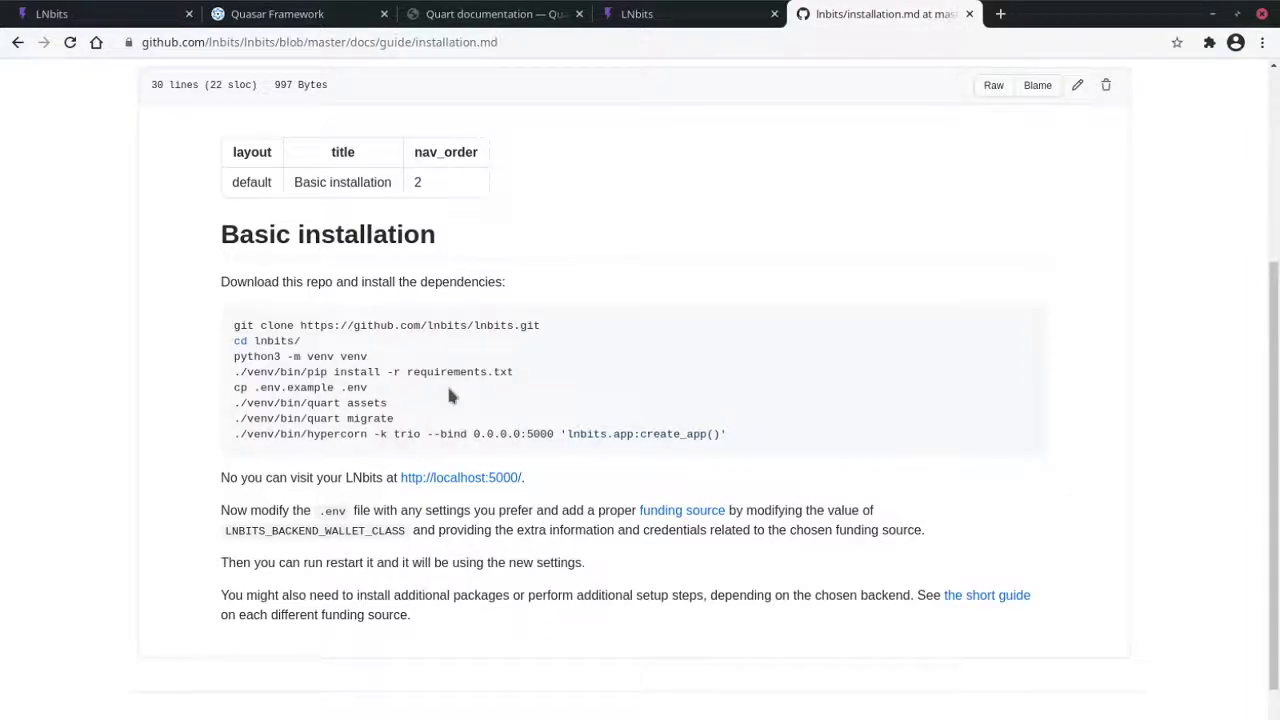
pyautogui.moveTo(771, 443)
pyautogui.mouseDown()
pyautogui.moveTo(240, 340)
pyautogui.moveTo(233, 326)
pyautogui.mouseUp()
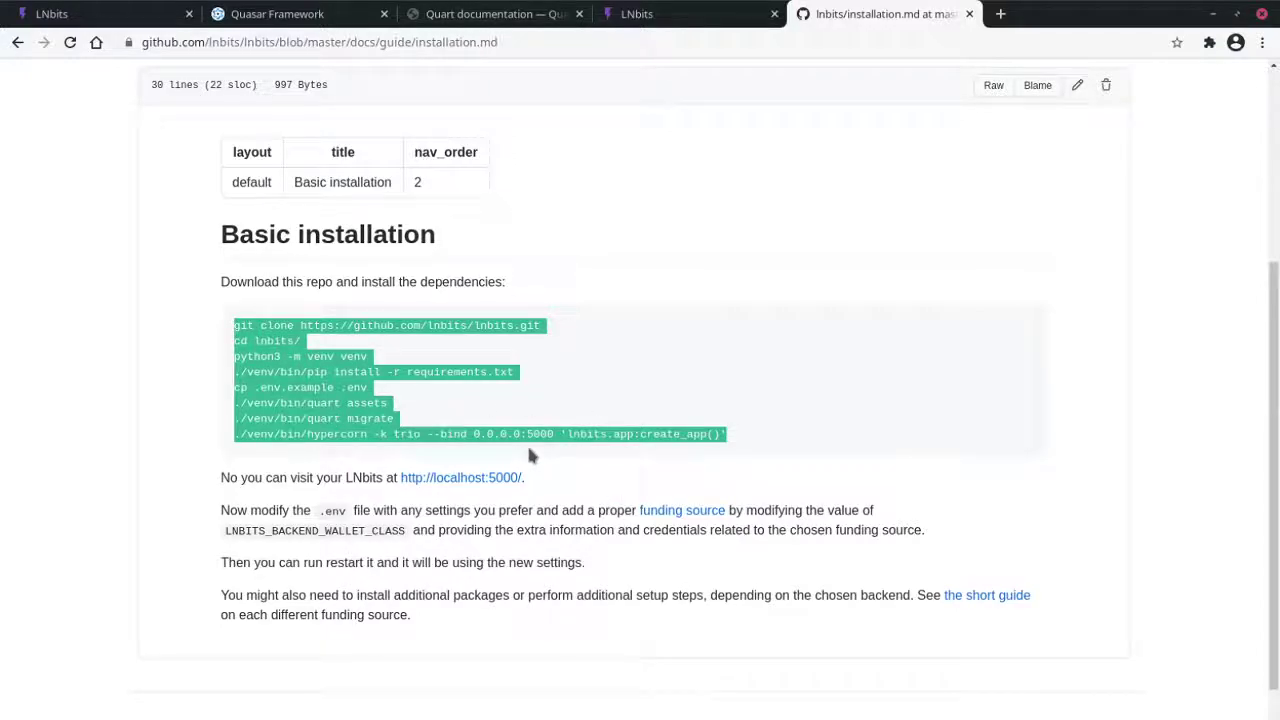
pyautogui.click(390, 418)
pyautogui.doubleClick(354, 356)
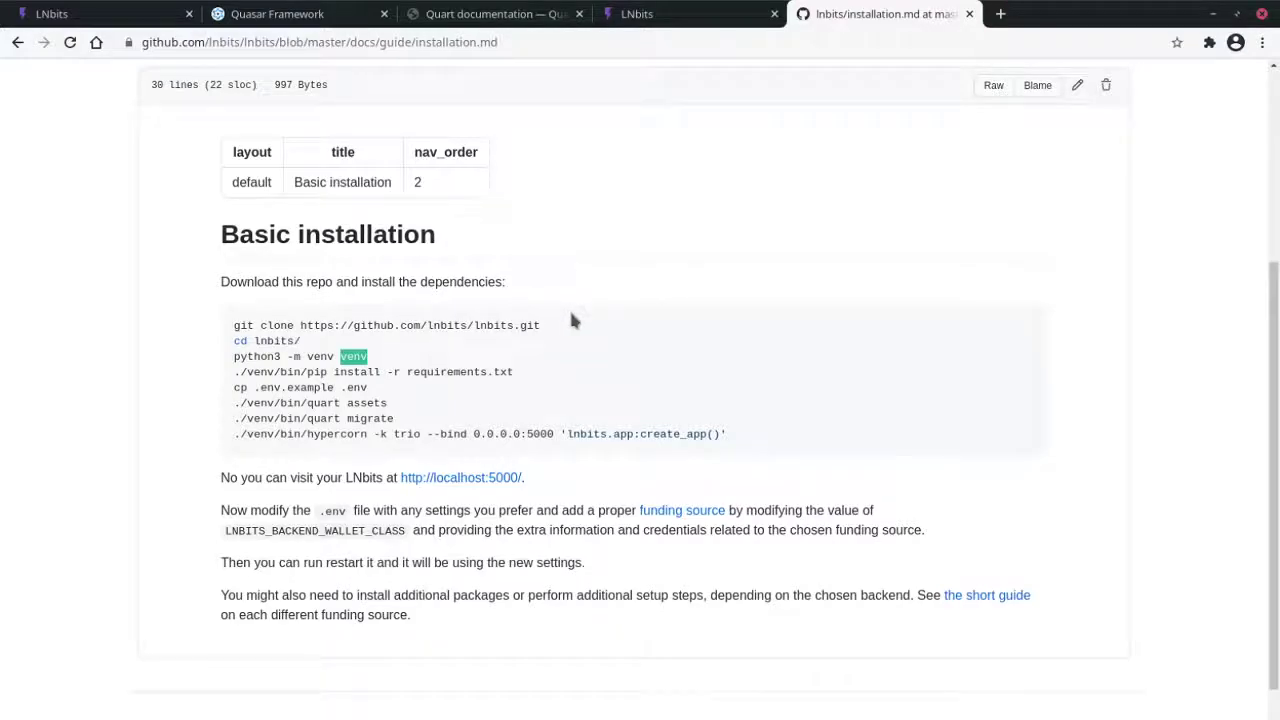
pyautogui.click(632, 433)
pyautogui.moveTo(735, 436); pyautogui.dragTo(229, 320)
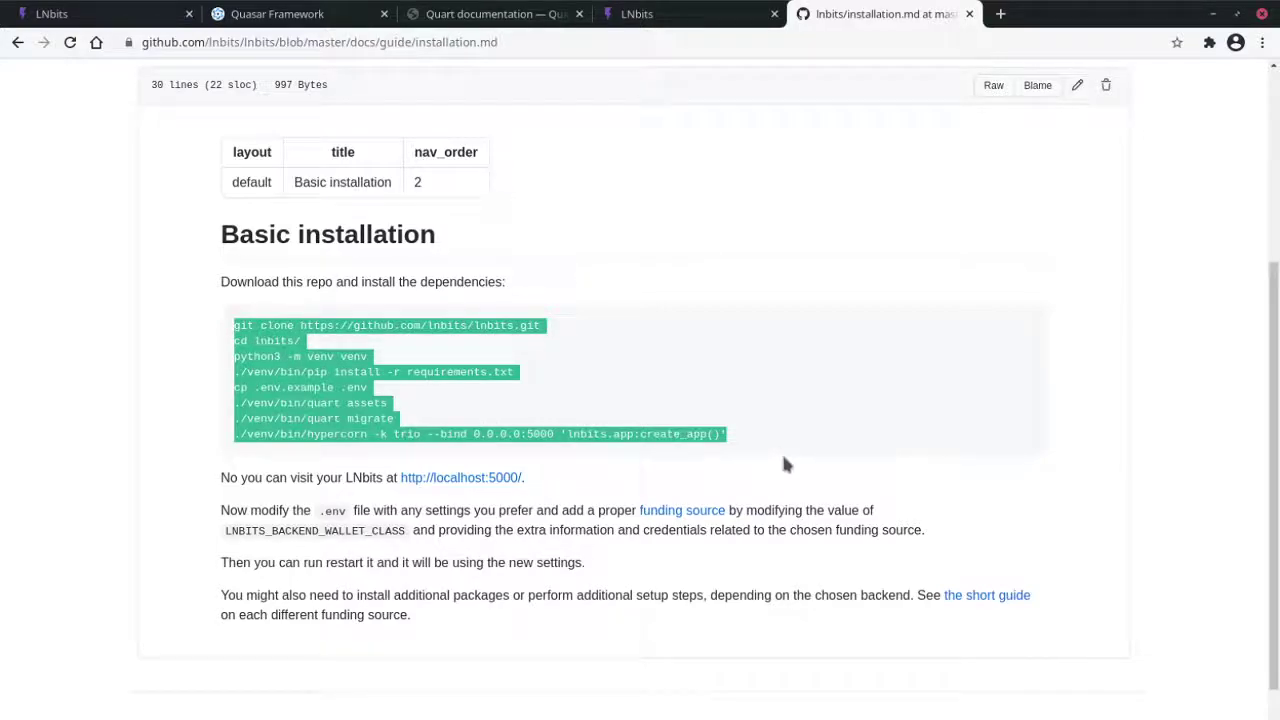
pyautogui.scroll(-1, 655, 323)
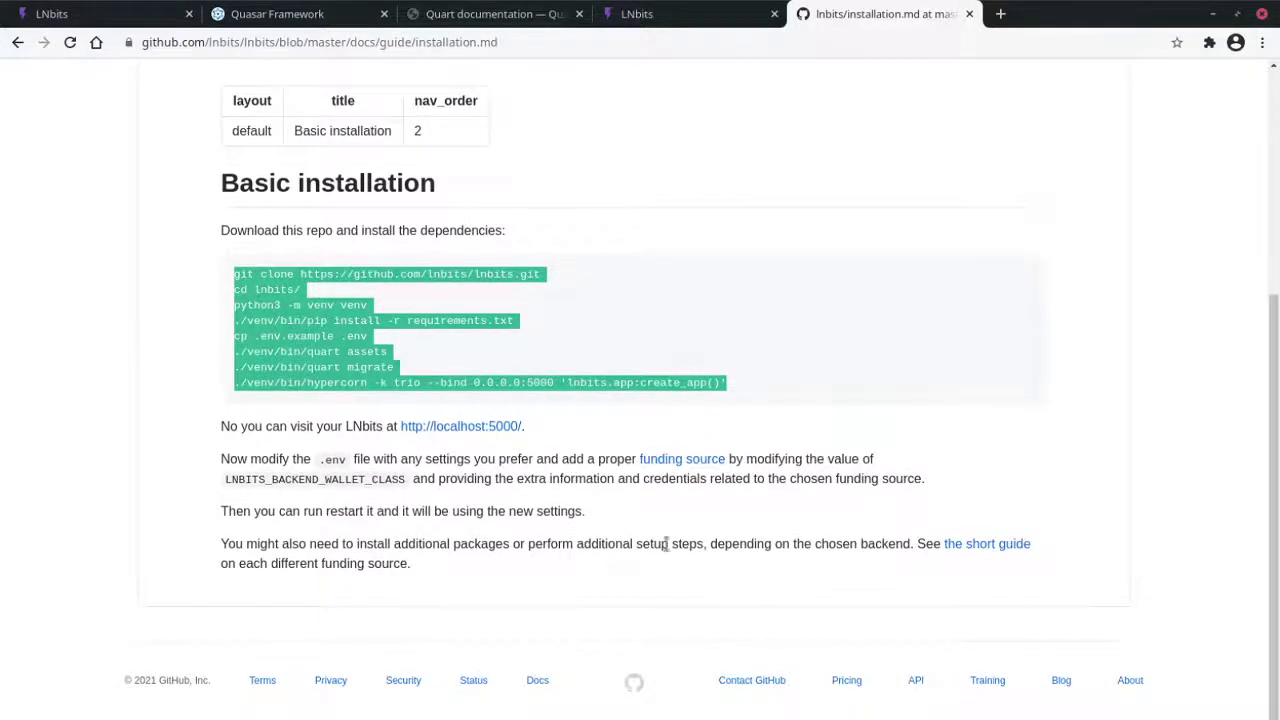
# Step: Read through wallets.md's backend wallet settings from the funding source link, then go back
pyautogui.click(677, 460)
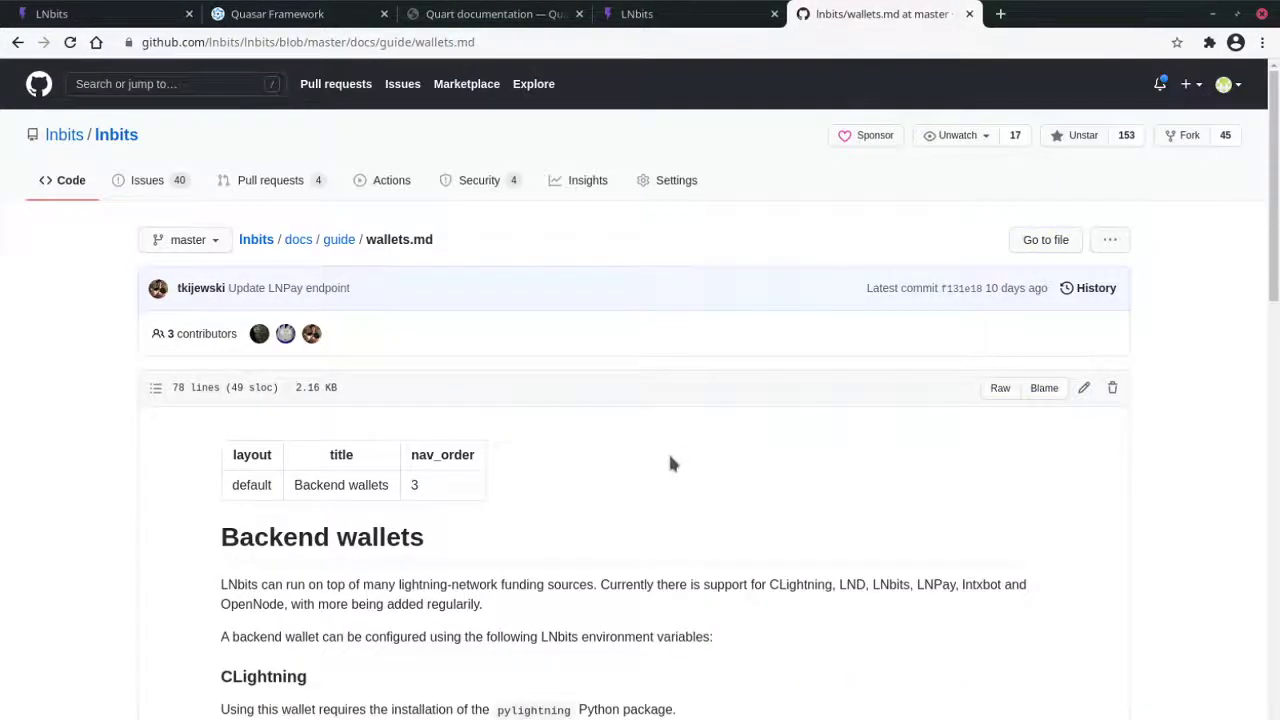
pyautogui.scroll(-10, 671, 463)
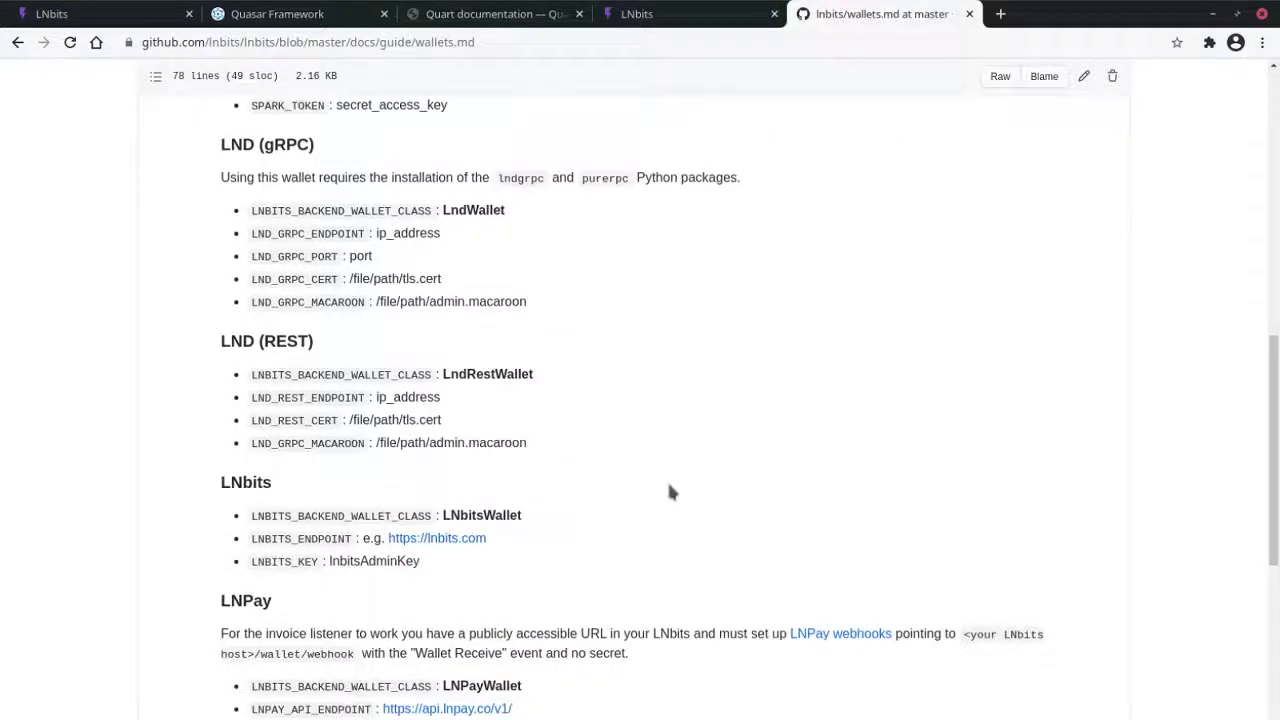
pyautogui.scroll(-3, 432, 530)
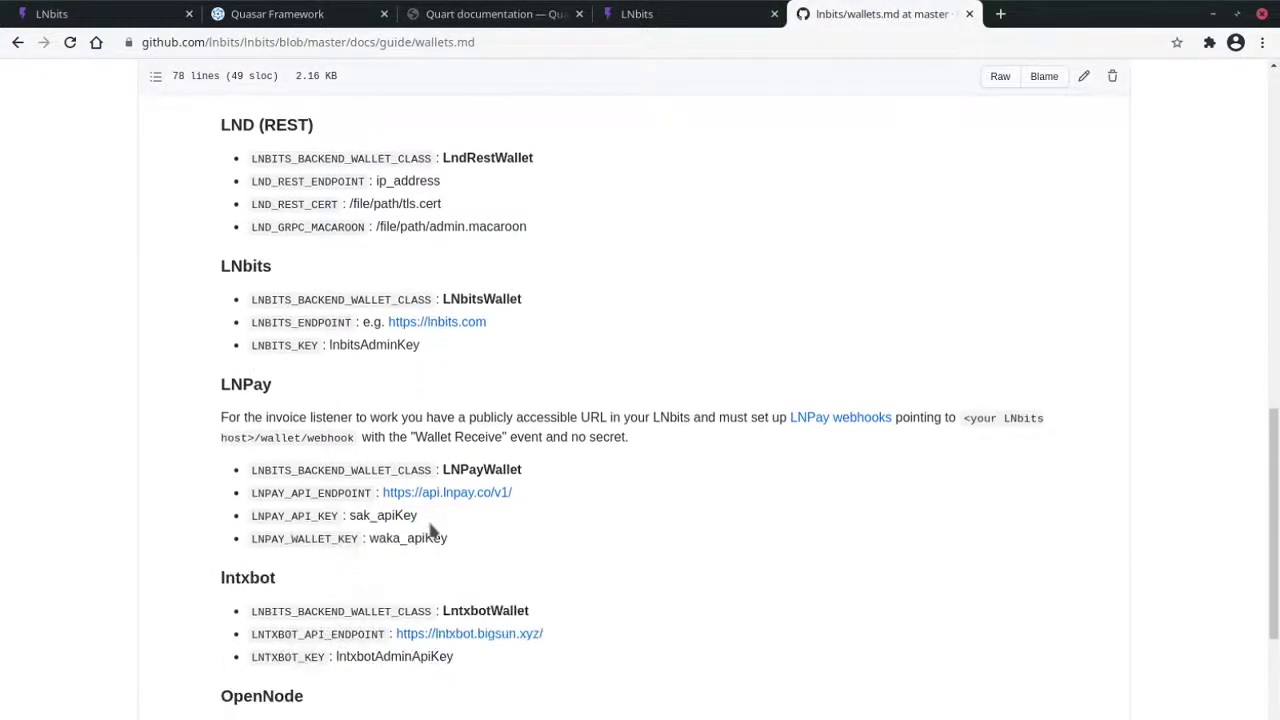
pyautogui.scroll(-1, 432, 530)
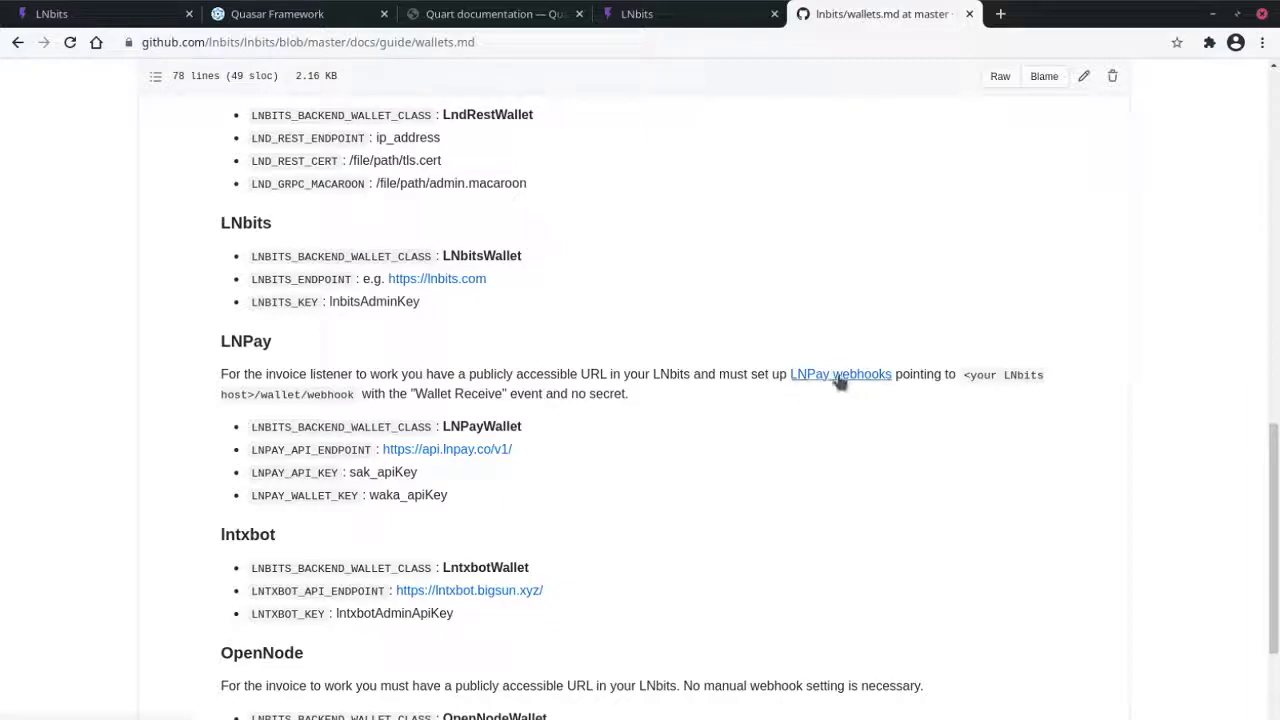
pyautogui.scroll(10, 469, 418)
pyautogui.hotkey('alt', 'Left')
# Step: Open the contributor dev installation.md via 'slightly different setup' and scroll through it
pyautogui.click(18, 42)
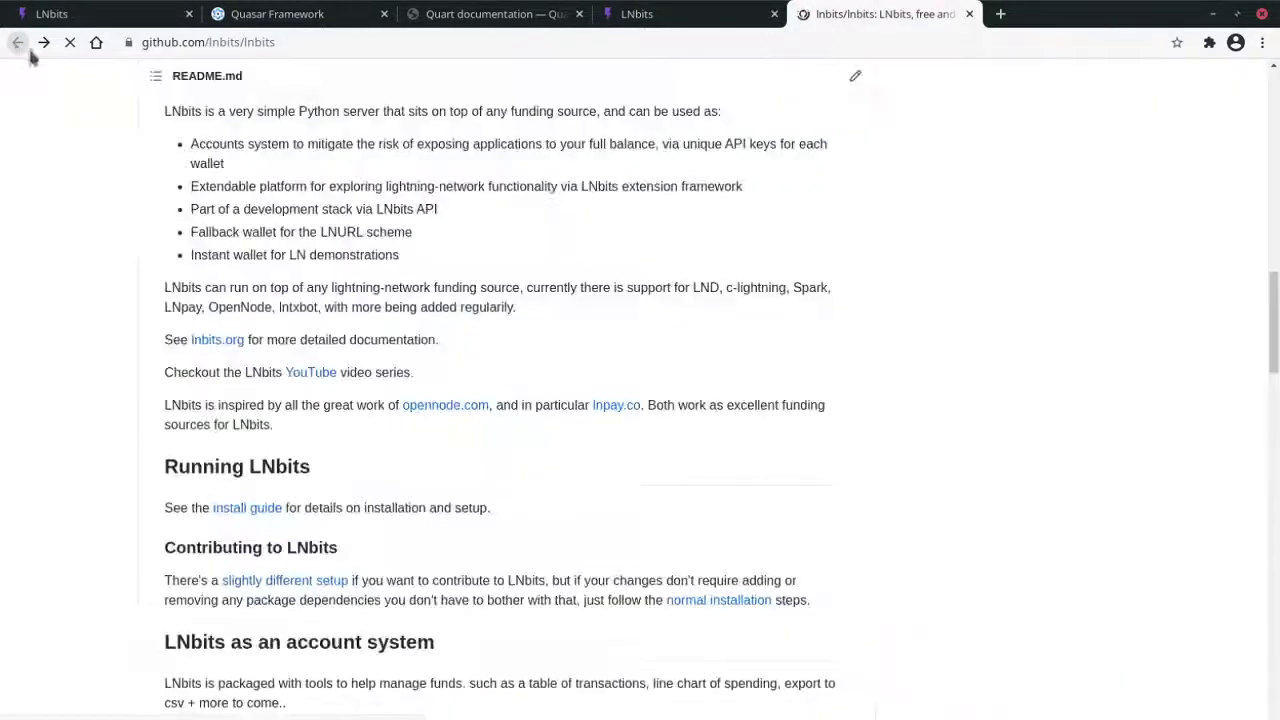
pyautogui.scroll(-3, 560, 310)
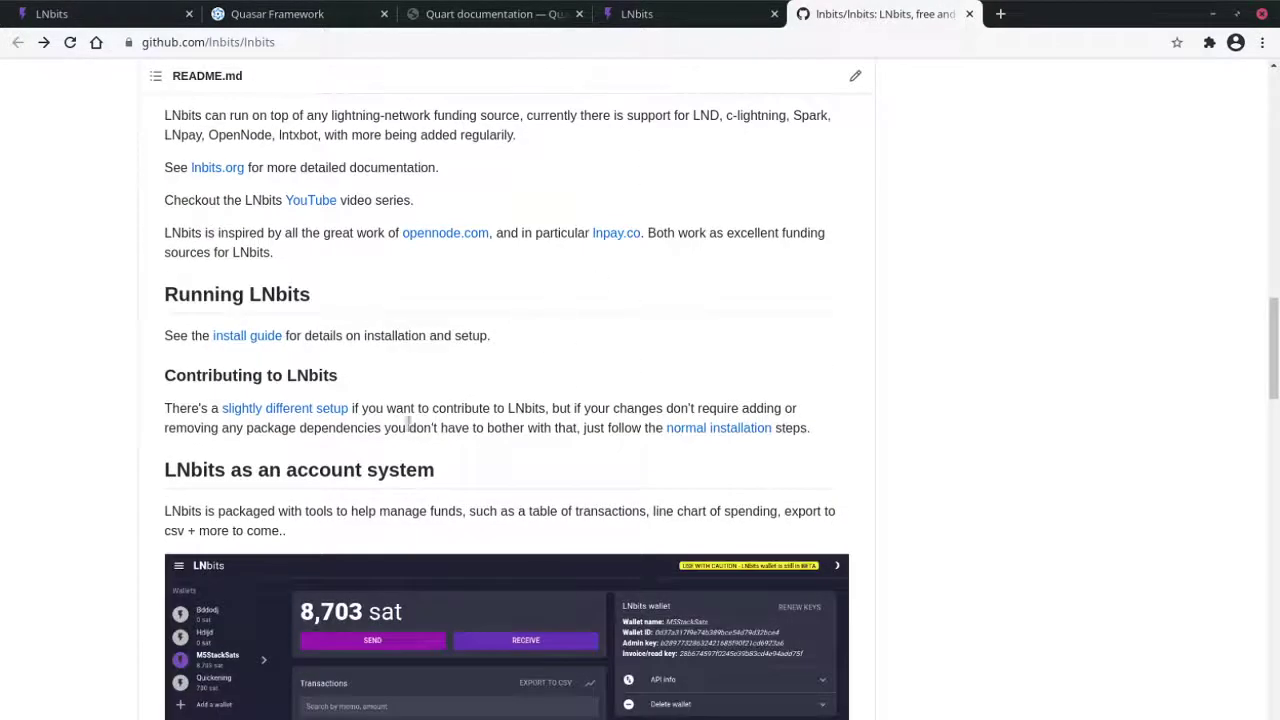
pyautogui.click(279, 414)
pyautogui.scroll(-3, 750, 470)
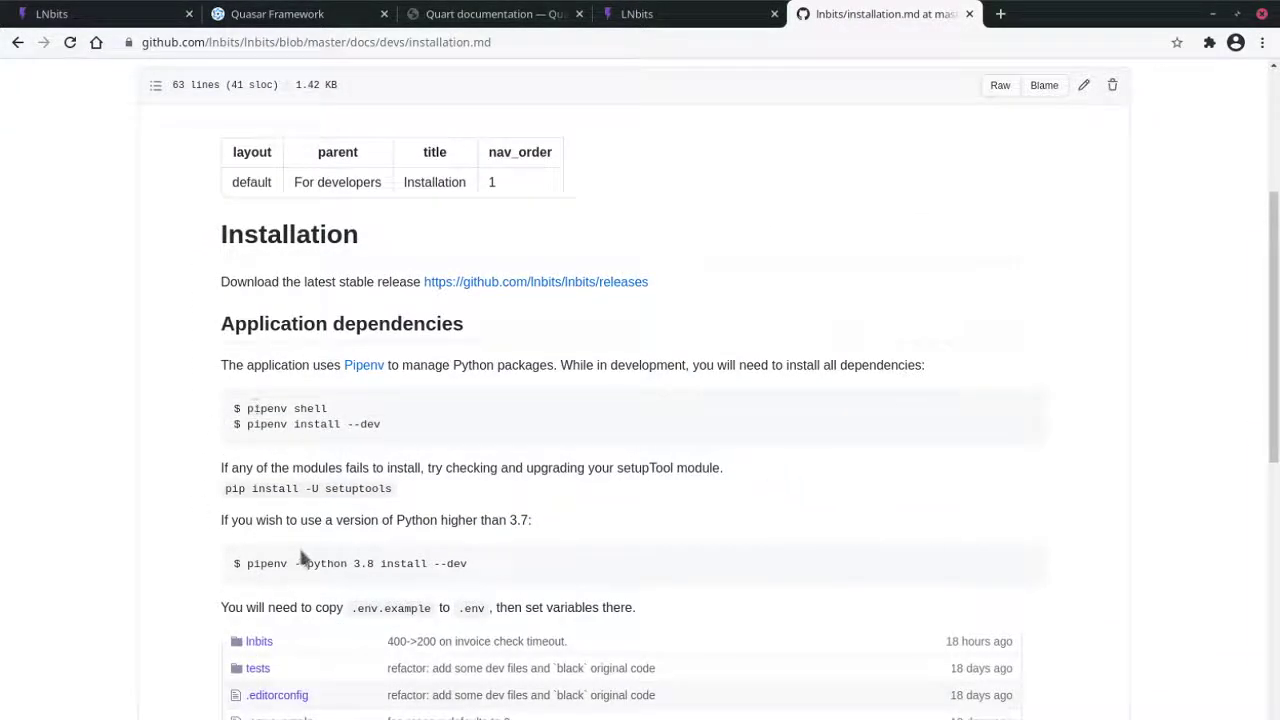
pyautogui.scroll(-3, 302, 552)
pyautogui.scroll(-3, 300, 548)
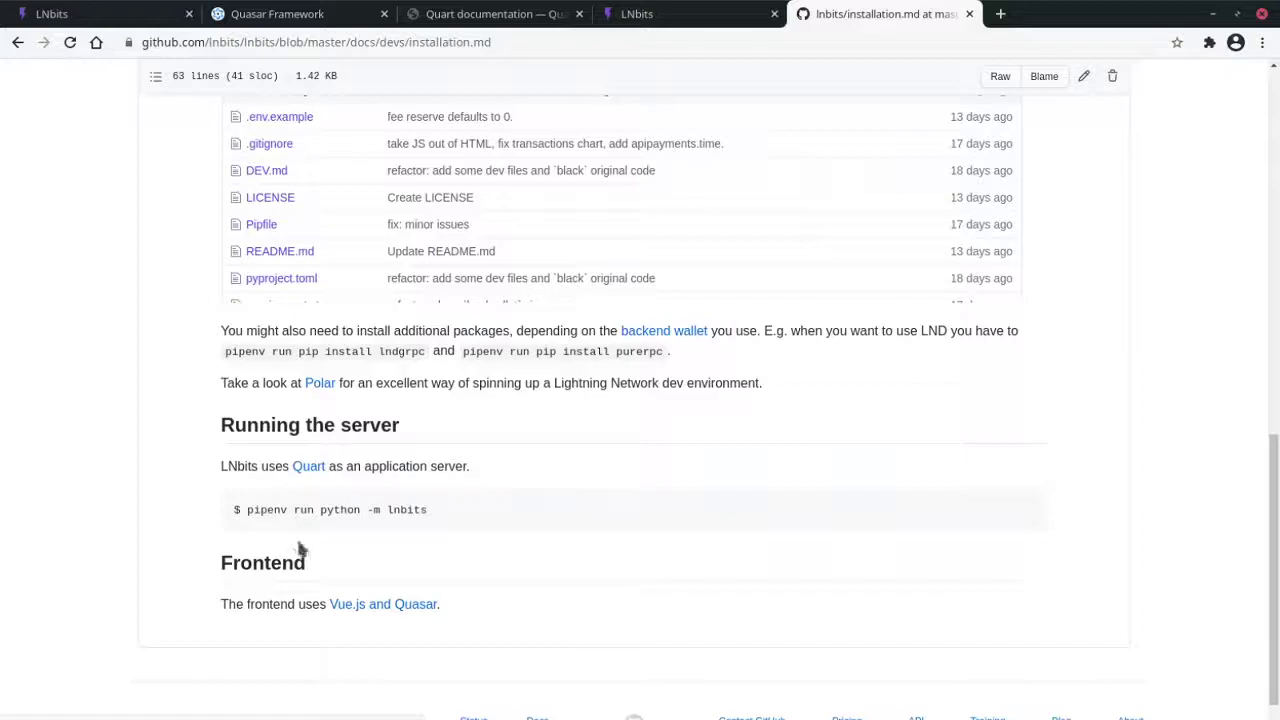
pyautogui.scroll(8, 300, 548)
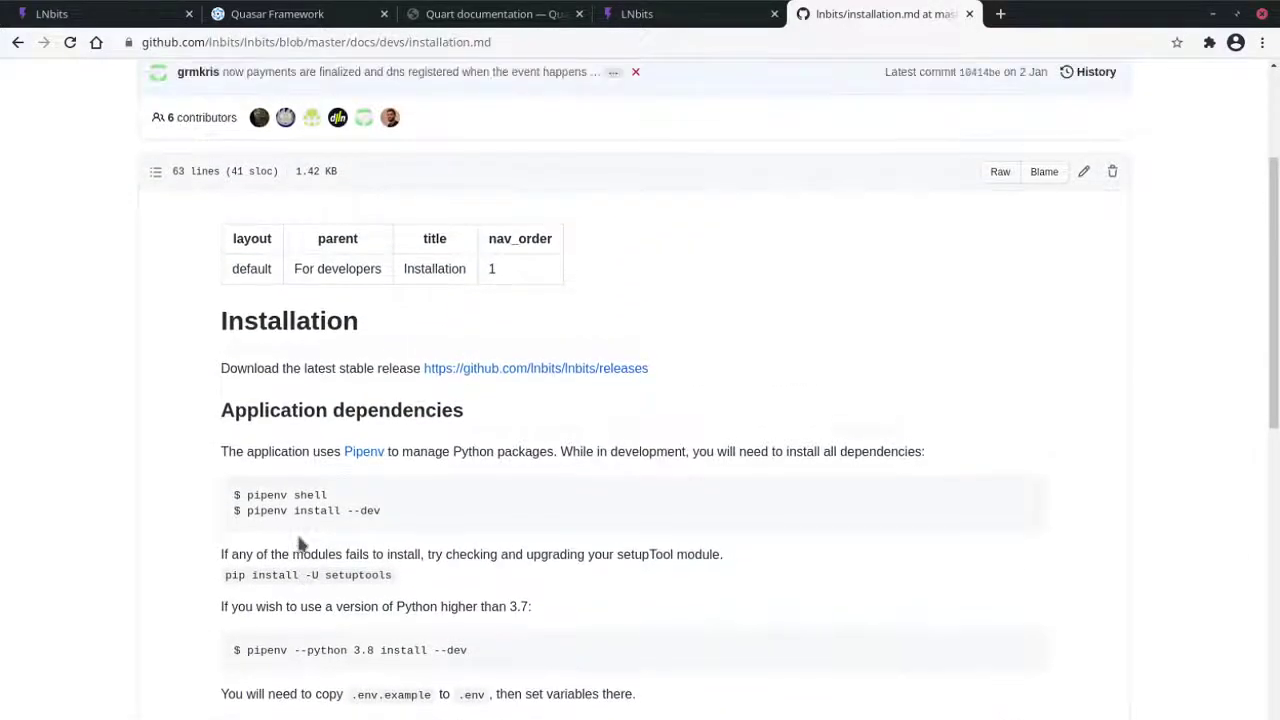
pyautogui.scroll(2, 300, 544)
# Step: Go back to the repository README and scroll up to the file listing
pyautogui.click(17, 42)
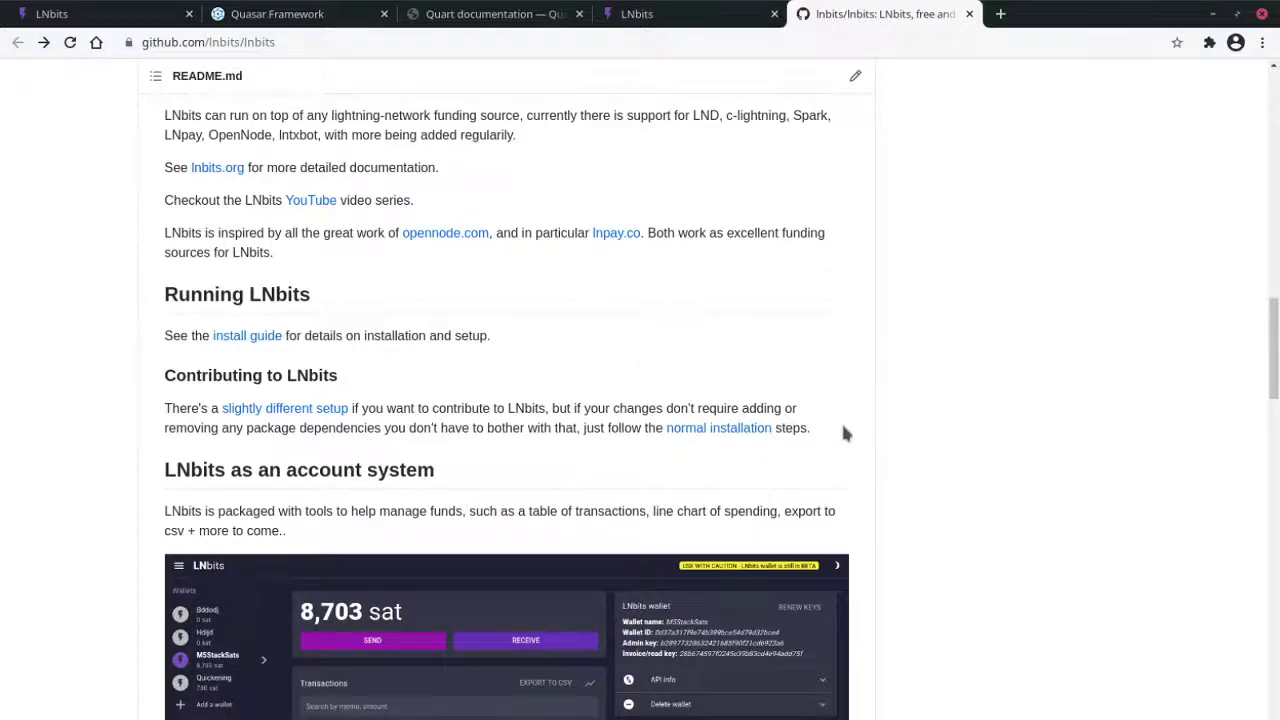
pyautogui.scroll(-6, 845, 433)
pyautogui.scroll(7, 842, 425)
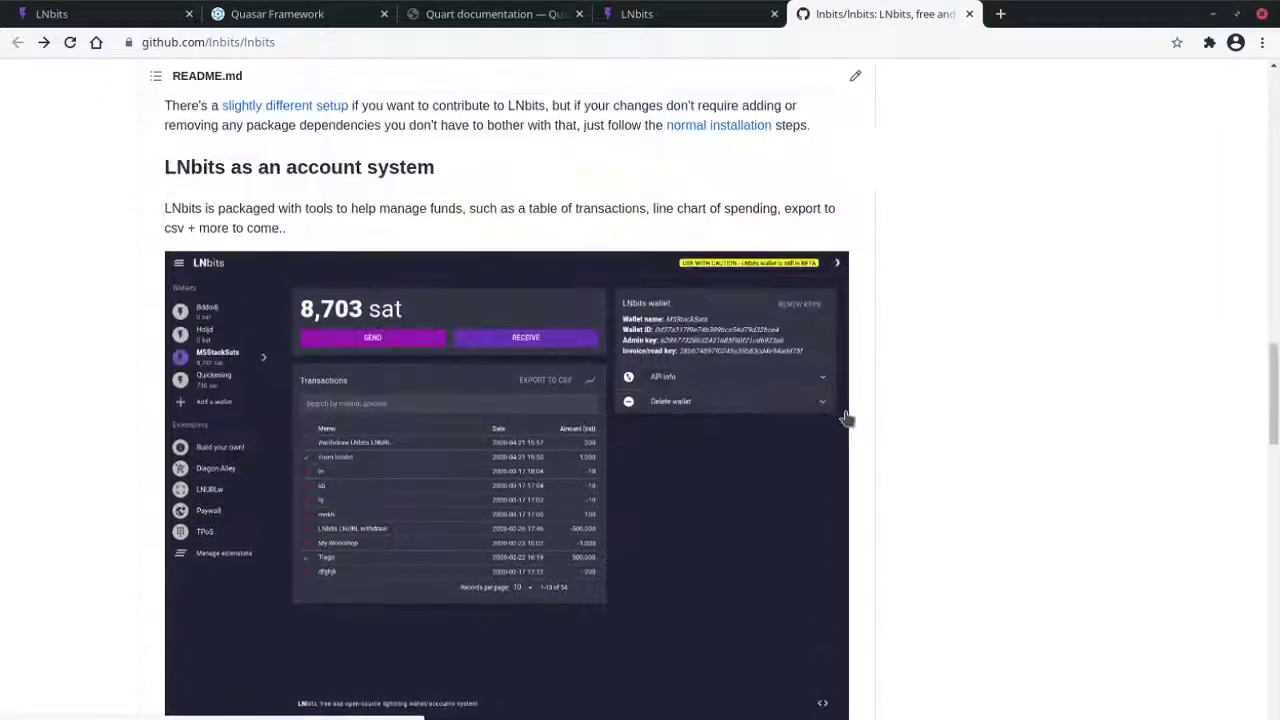
pyautogui.scroll(10, 838, 420)
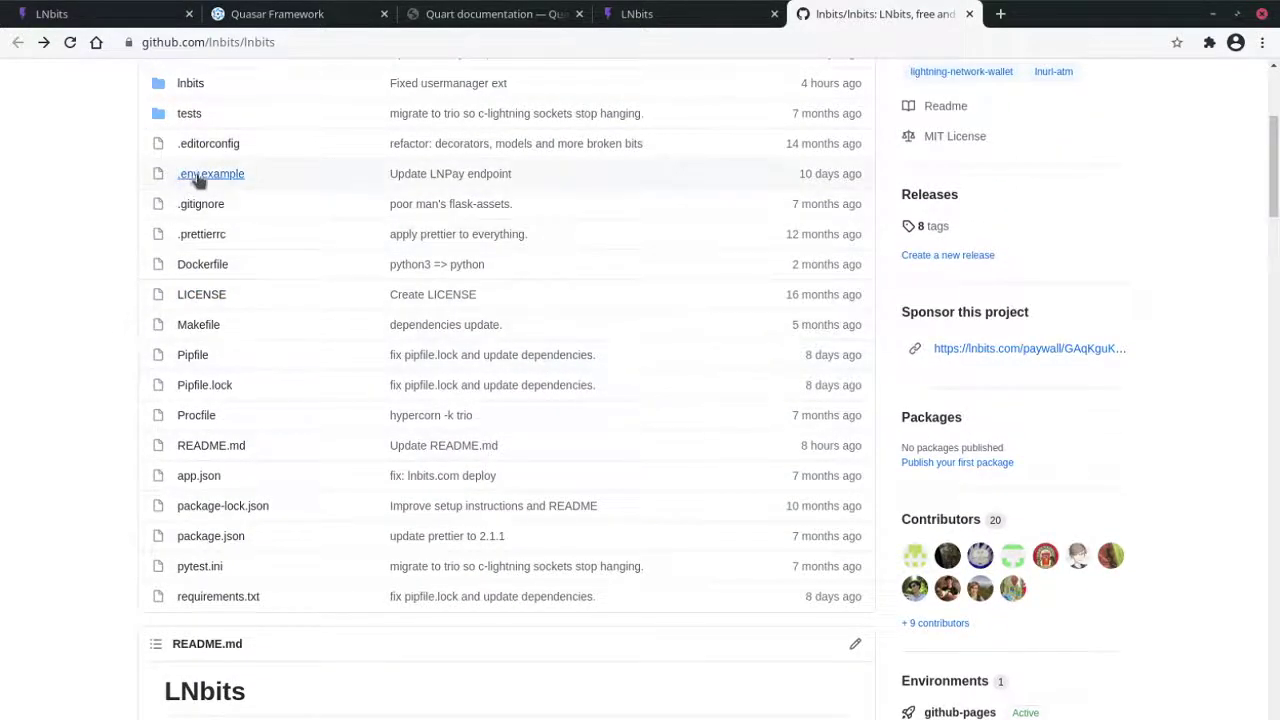
# Step: View the .env.example configuration variables, then switch back to the LNbits extensions tab
pyautogui.click(199, 176)
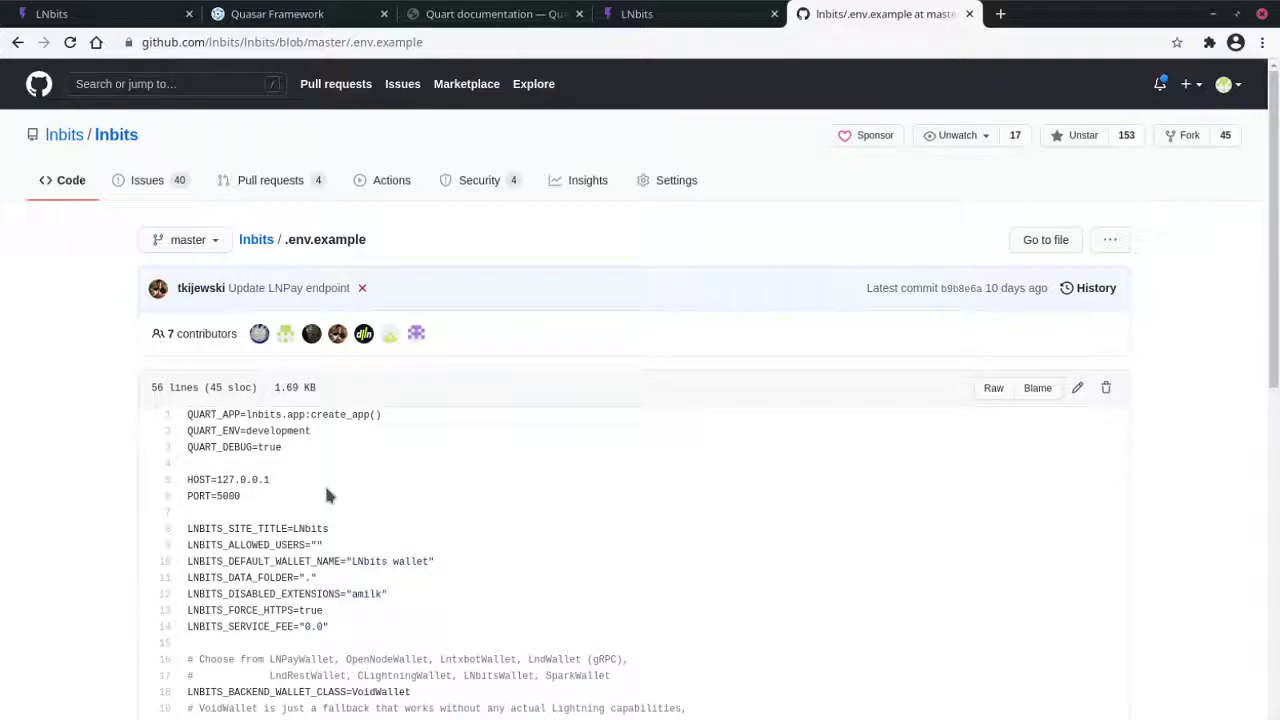
pyautogui.scroll(-5, 326, 494)
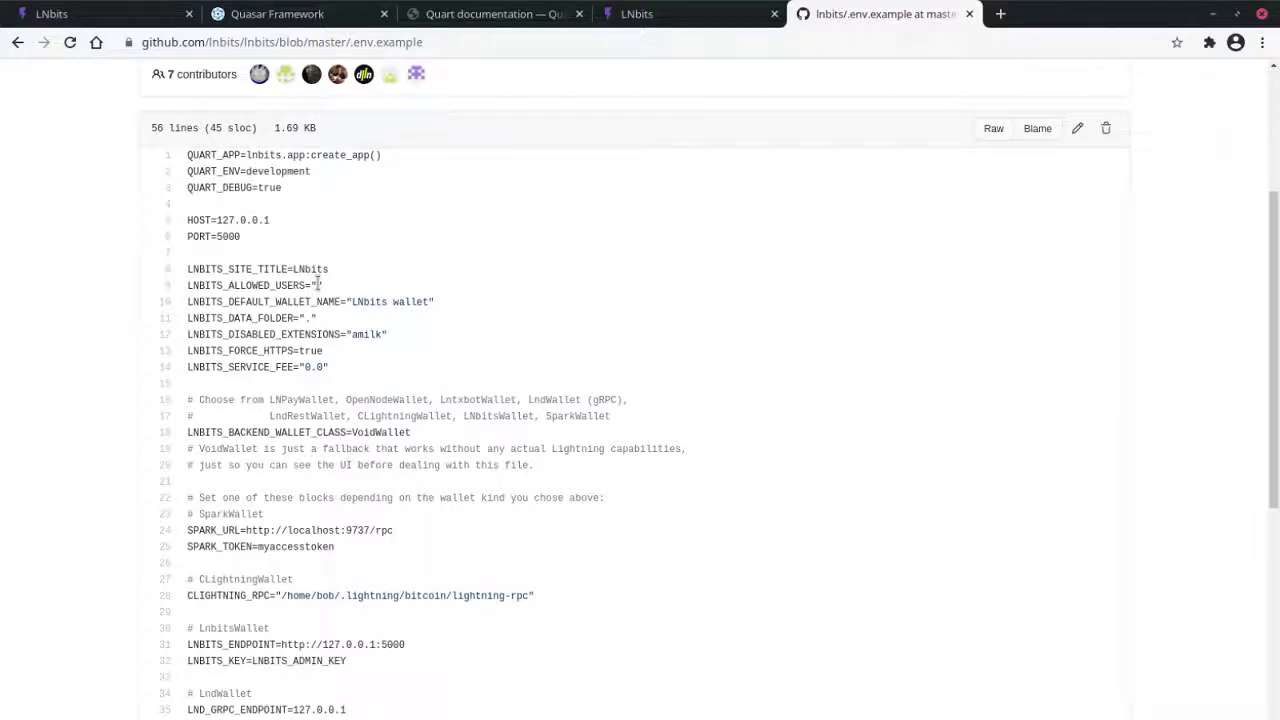
pyautogui.click(40, 14)
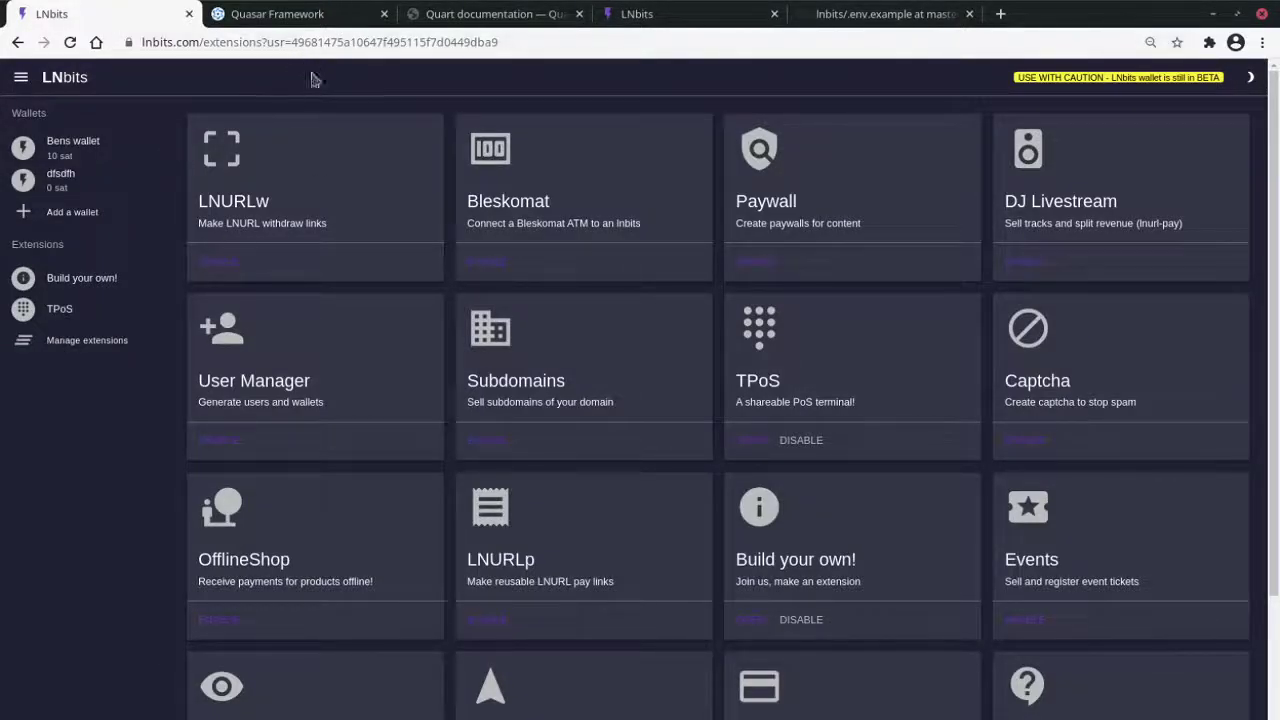
# Step: Highlight the usr= user ID in the address bar, then bring up the Cafe TPoS keypad
pyautogui.moveTo(291, 42); pyautogui.dragTo(532, 68)
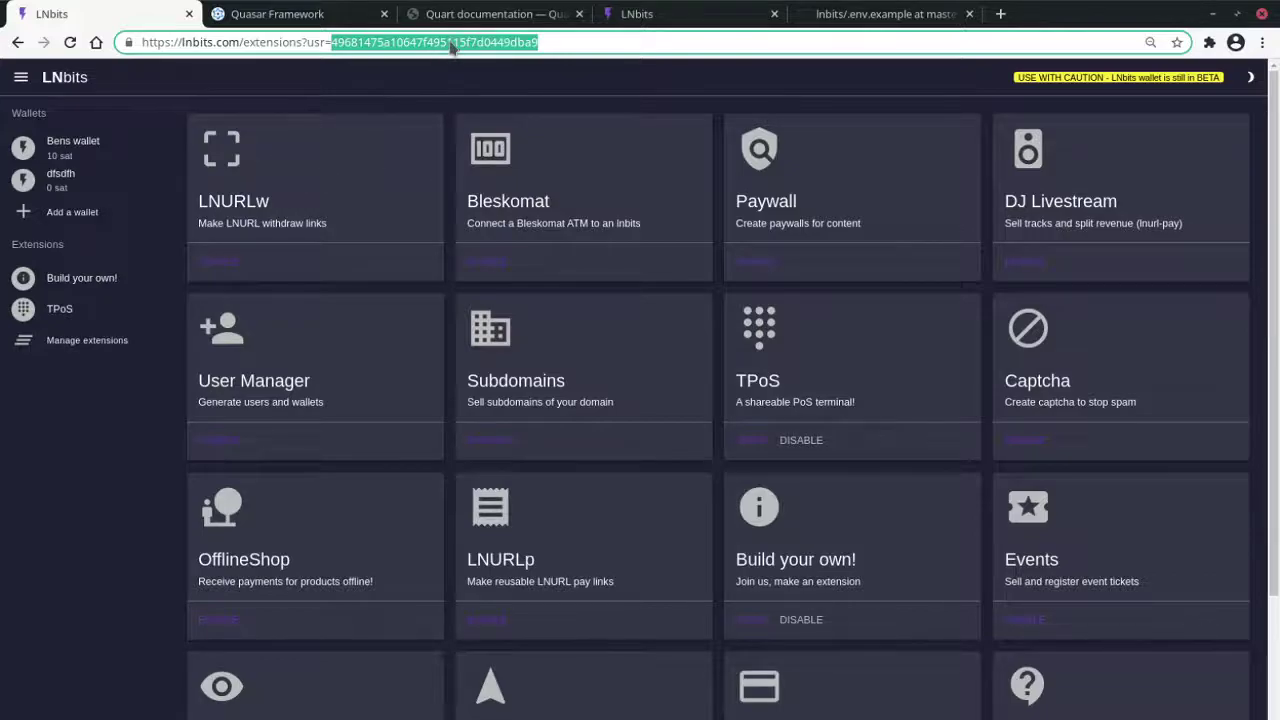
pyautogui.click(838, 16)
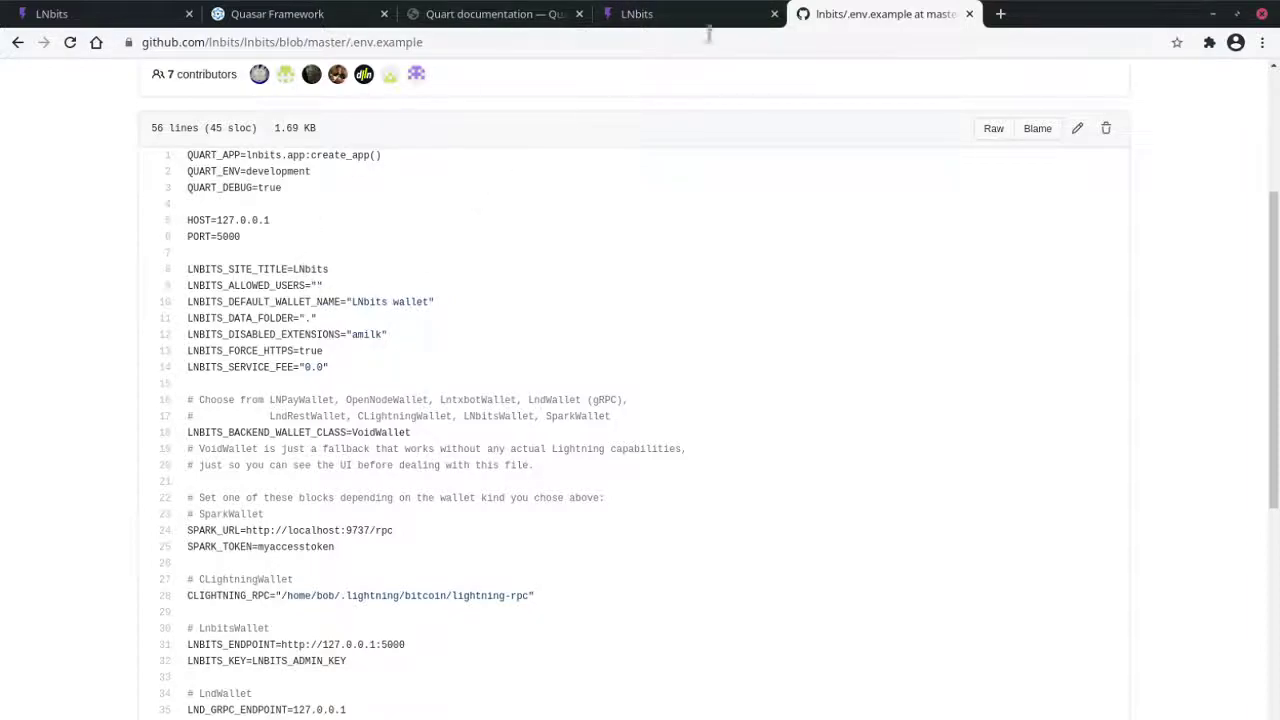
pyautogui.click(680, 17)
pyautogui.click(104, 20)
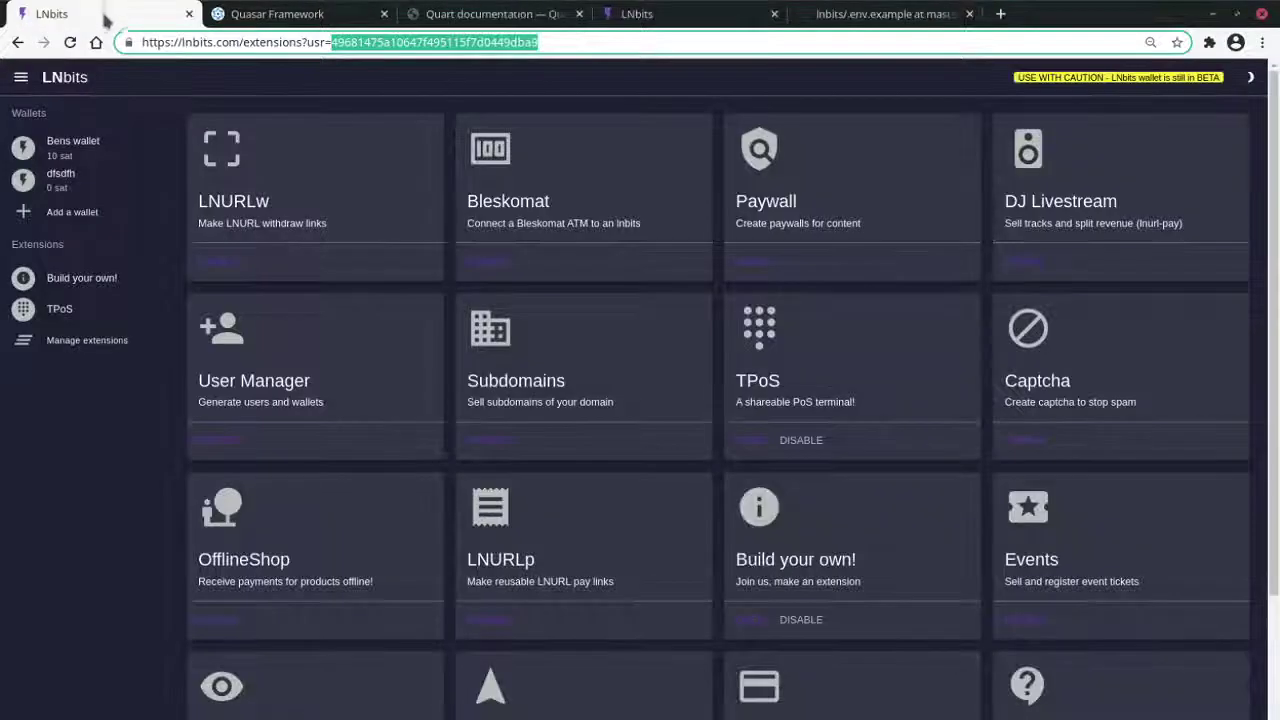
pyautogui.click(645, 17)
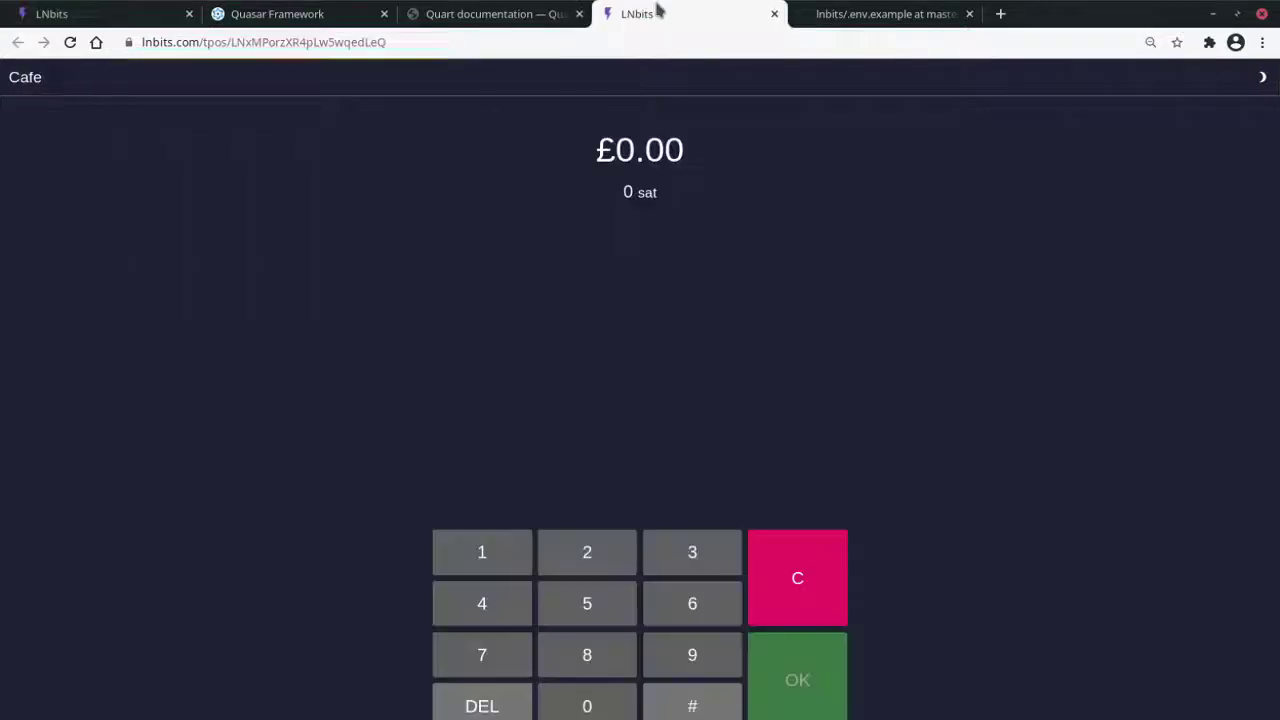
# Step: Scroll the LNbits extensions grid to the bottom and back, with TPoS and Build your own! enabled
pyautogui.click(120, 18)
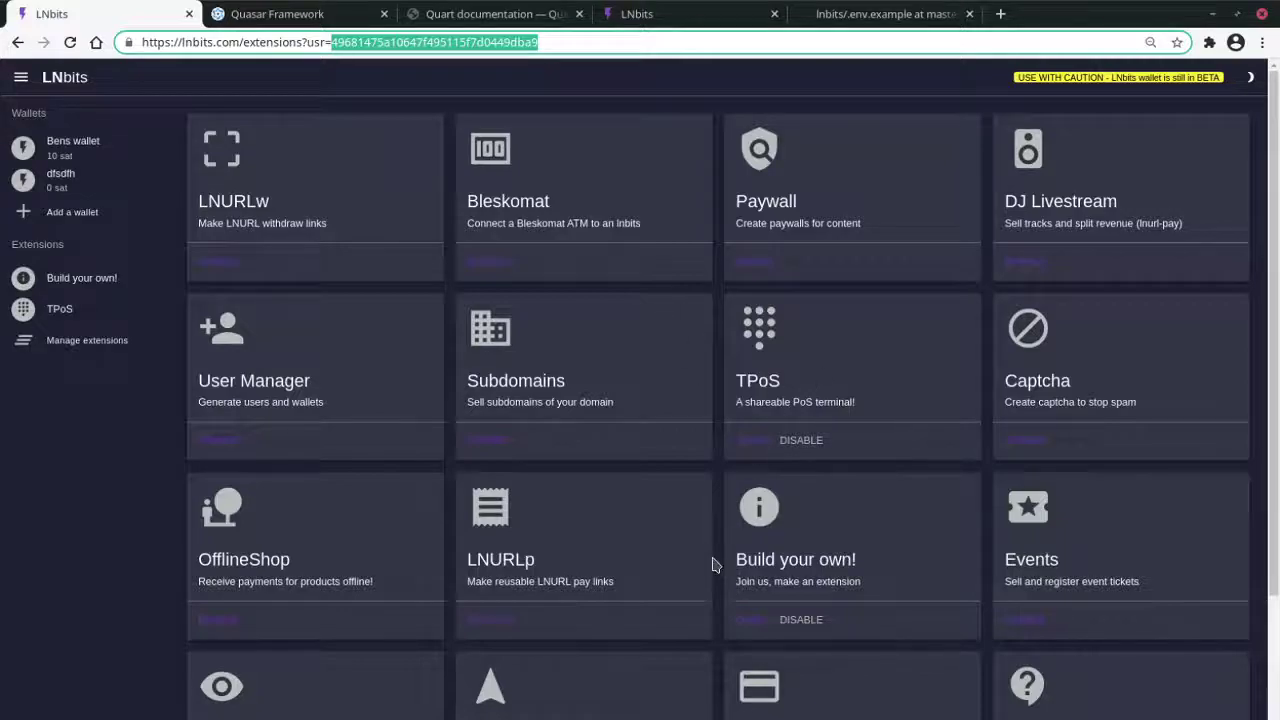
pyautogui.scroll(-2, 726, 512)
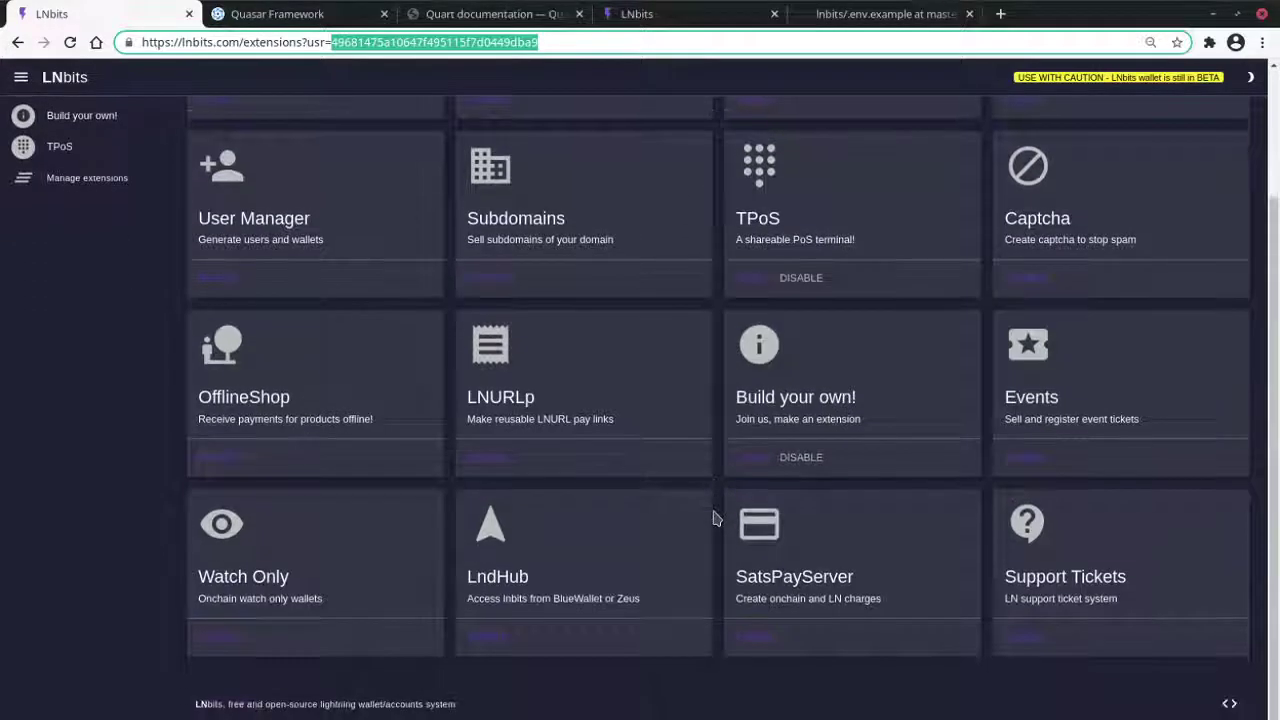
pyautogui.scroll(2, 713, 518)
pyautogui.scroll(-2, 716, 518)
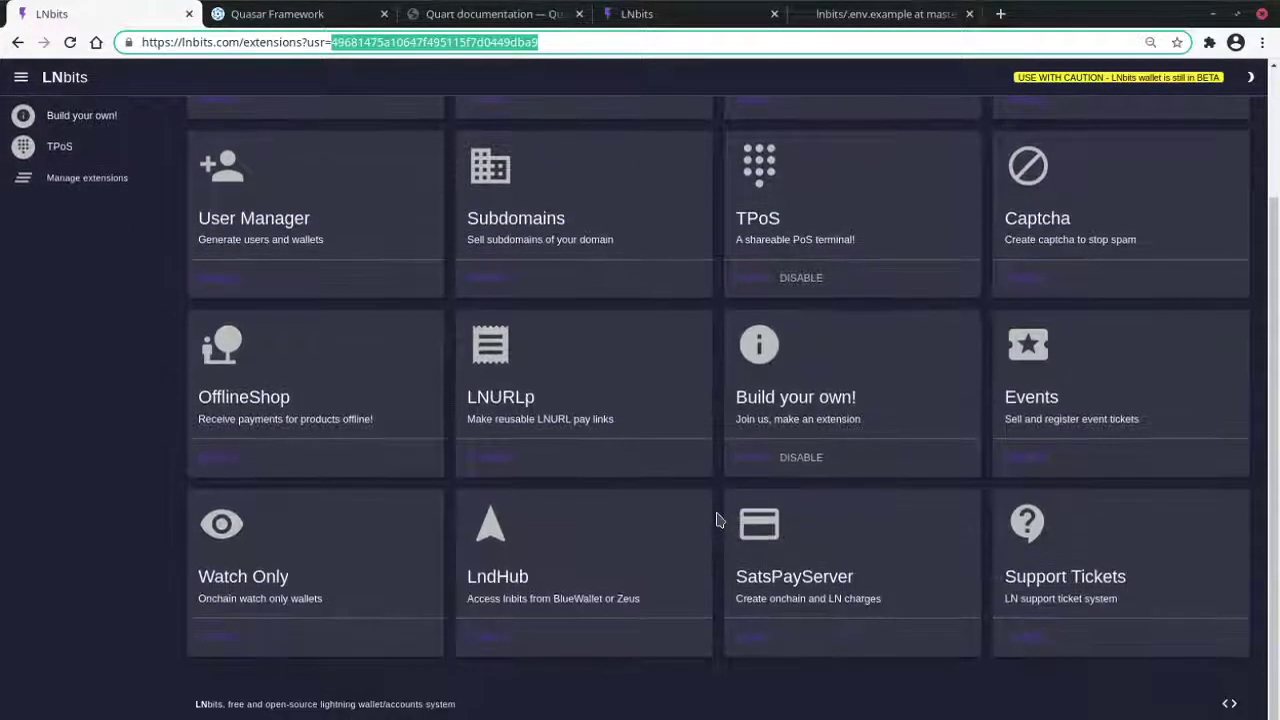
pyautogui.scroll(2, 716, 519)
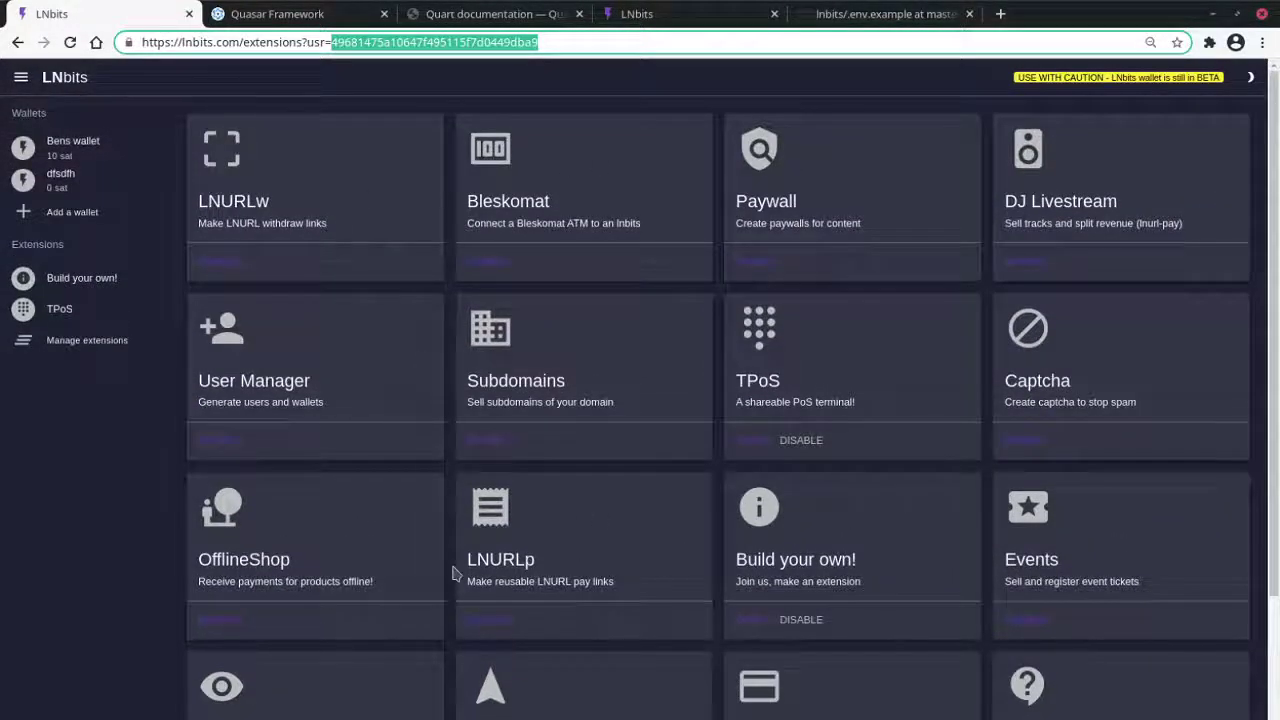
# Step: Open the 10 sat wallet from the sidebar and launch the SCAN camera dialog
pyautogui.click(70, 156)
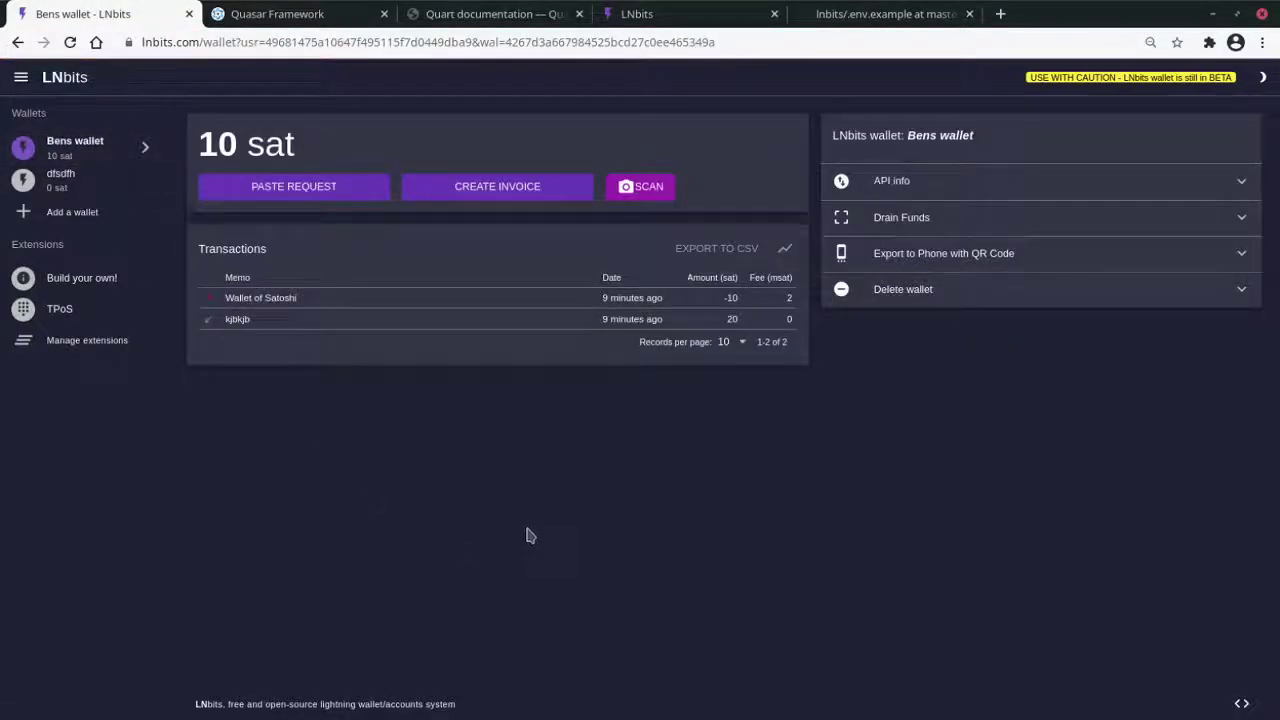
pyautogui.click(643, 192)
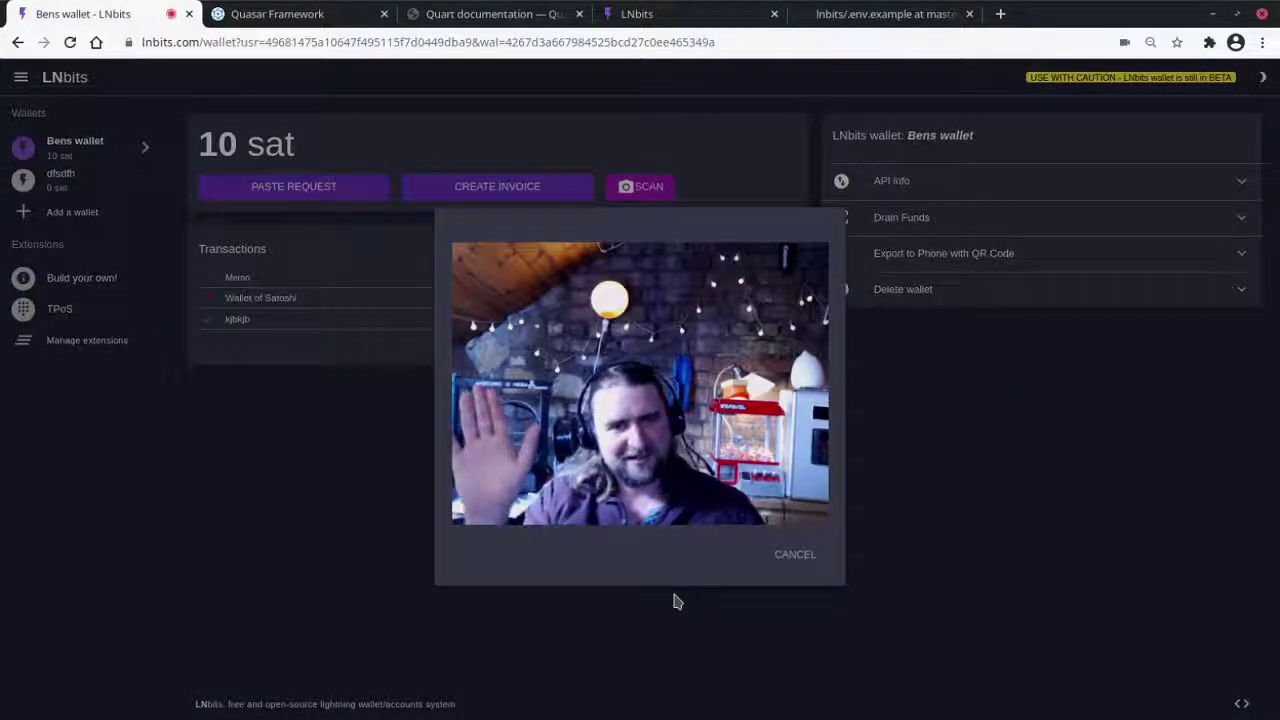